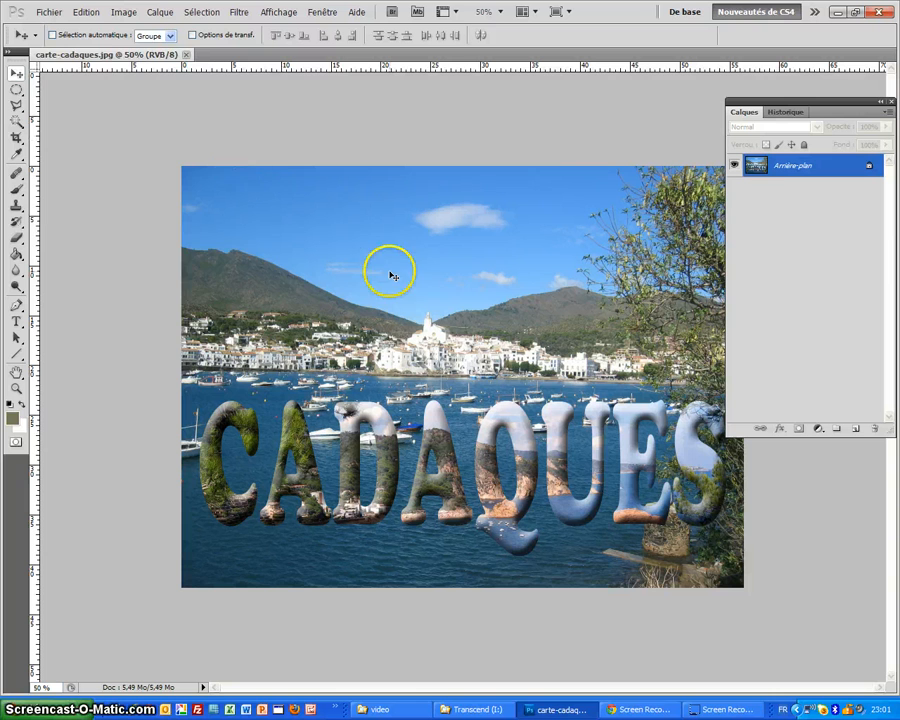
Close carte-cadaques.jpg and open cadaques.jpg and costabrava.jpg together from the video folder
{"action": "left_click", "coordinate": [48, 13]}
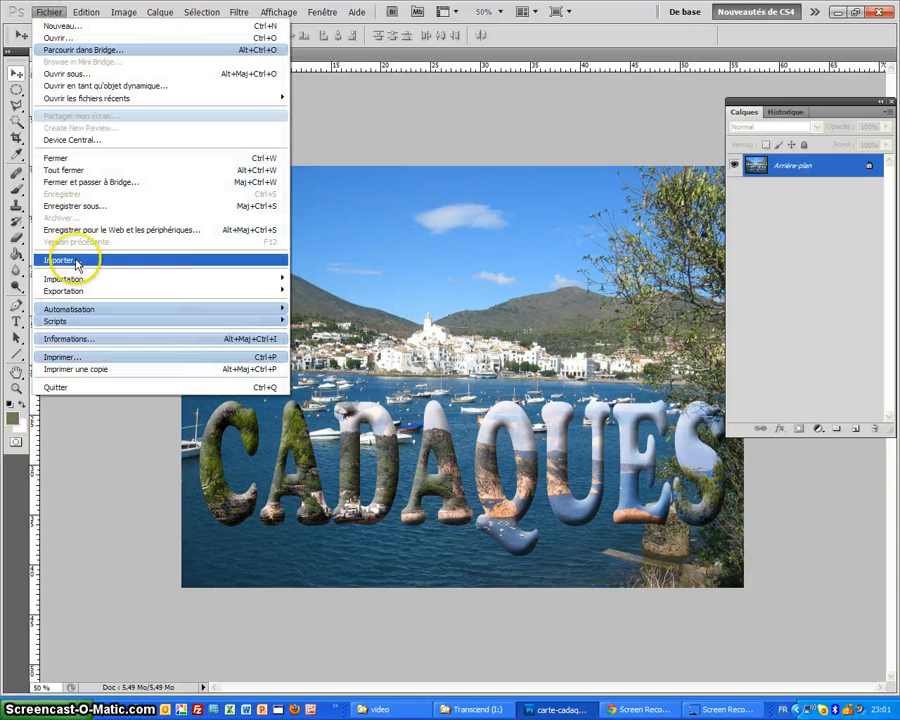
{"action": "left_click", "coordinate": [63, 160]}
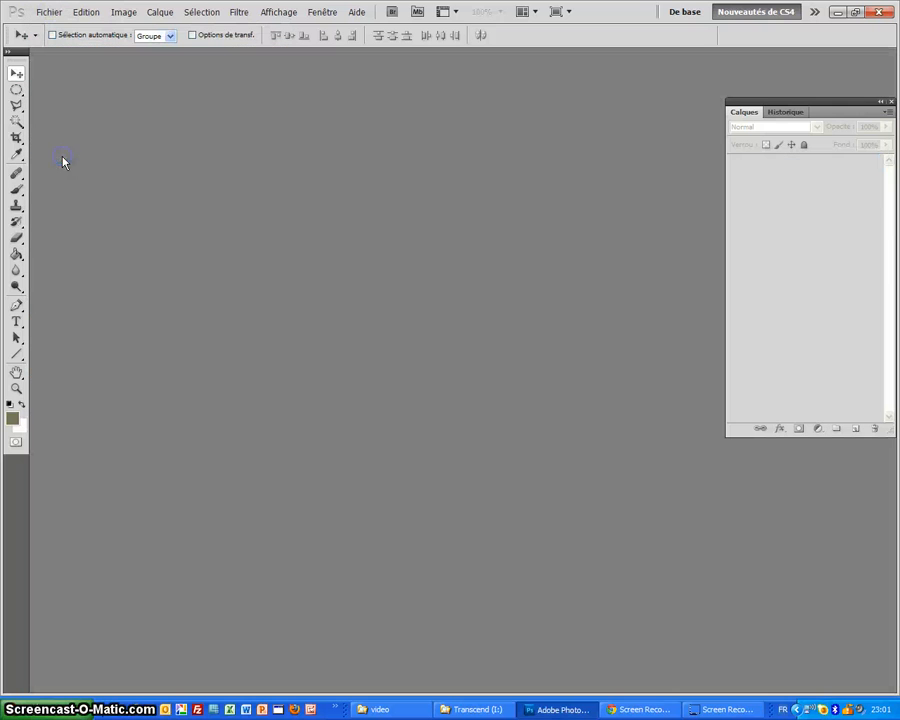
{"action": "left_click", "coordinate": [46, 13]}
{"action": "left_click", "coordinate": [56, 37]}
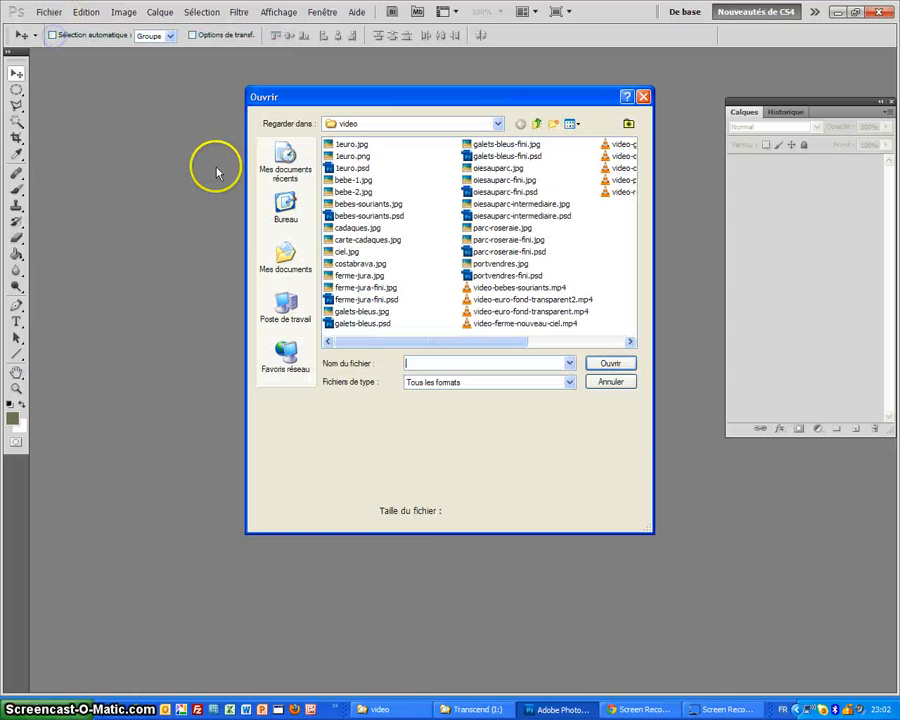
{"action": "left_click", "coordinate": [353, 229]}
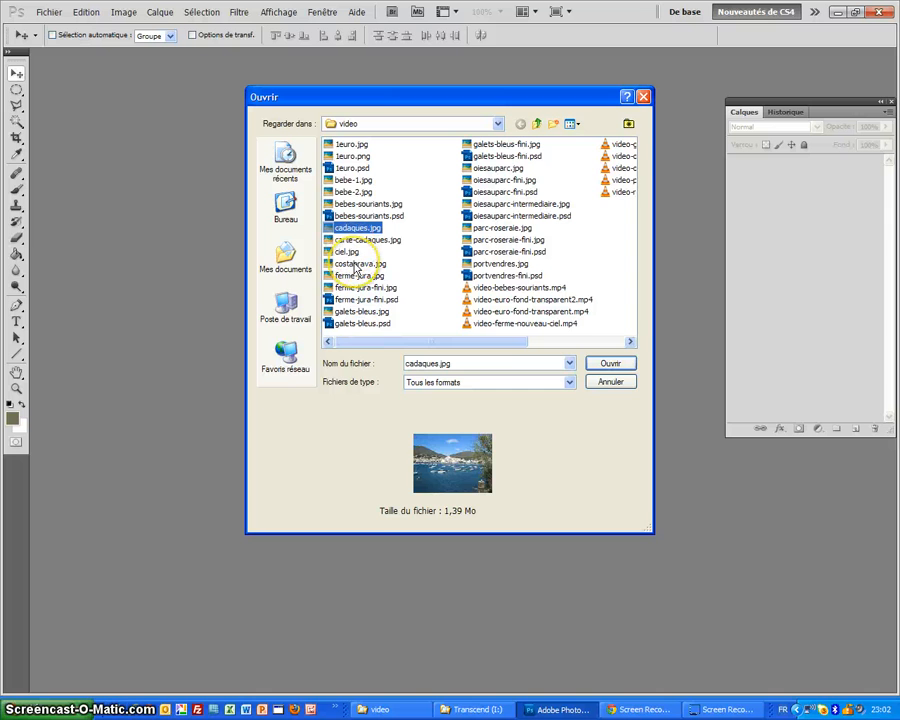
{"action": "left_click", "coordinate": [356, 263], "text": "ctrl"}
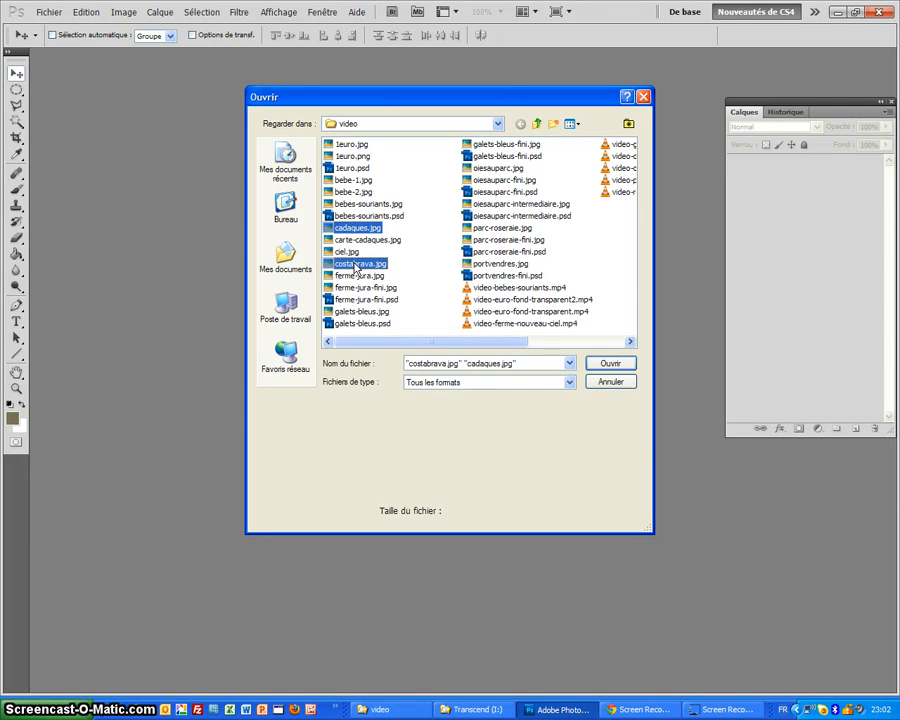
{"action": "left_click", "coordinate": [610, 363]}
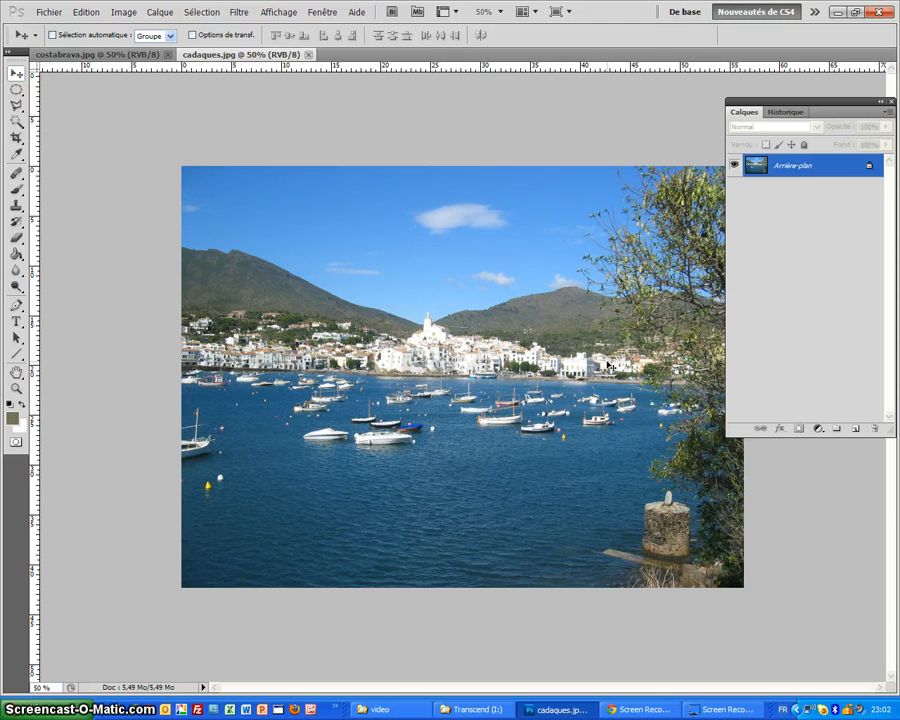
Tile the cadaques.jpg and costabrava.jpg windows side by side and shift the Layers panel slightly out of the way
{"action": "left_click", "coordinate": [312, 14]}
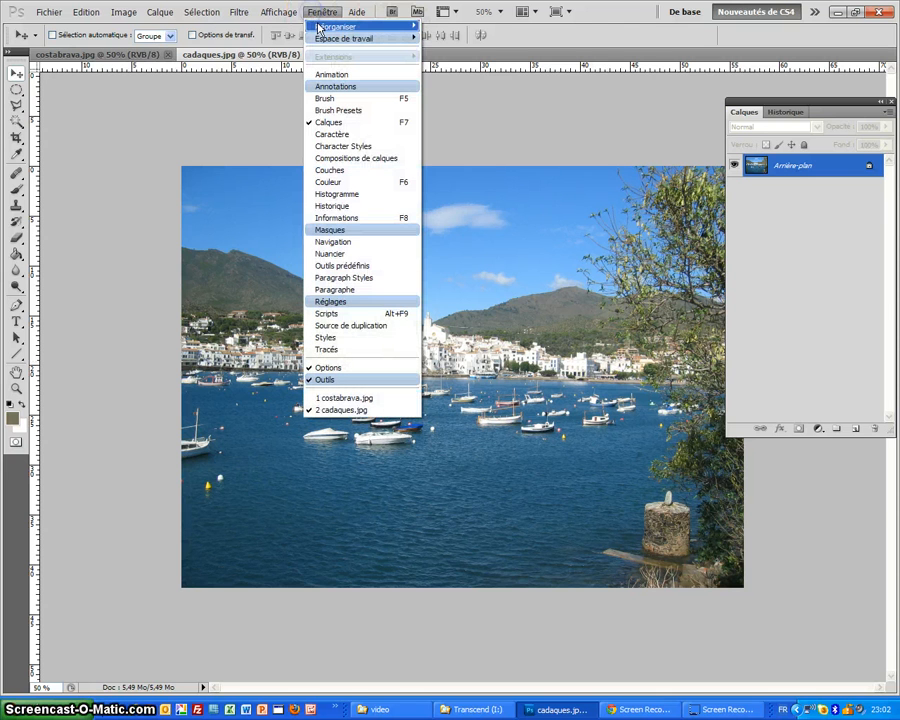
{"action": "mouse_move", "coordinate": [340, 26]}
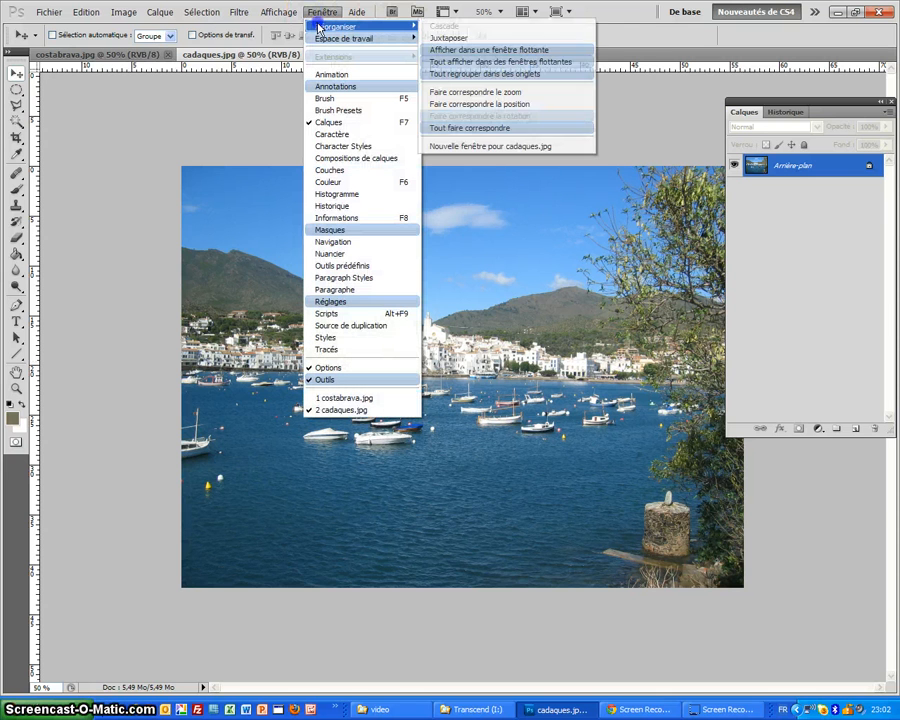
{"action": "left_click", "coordinate": [455, 39]}
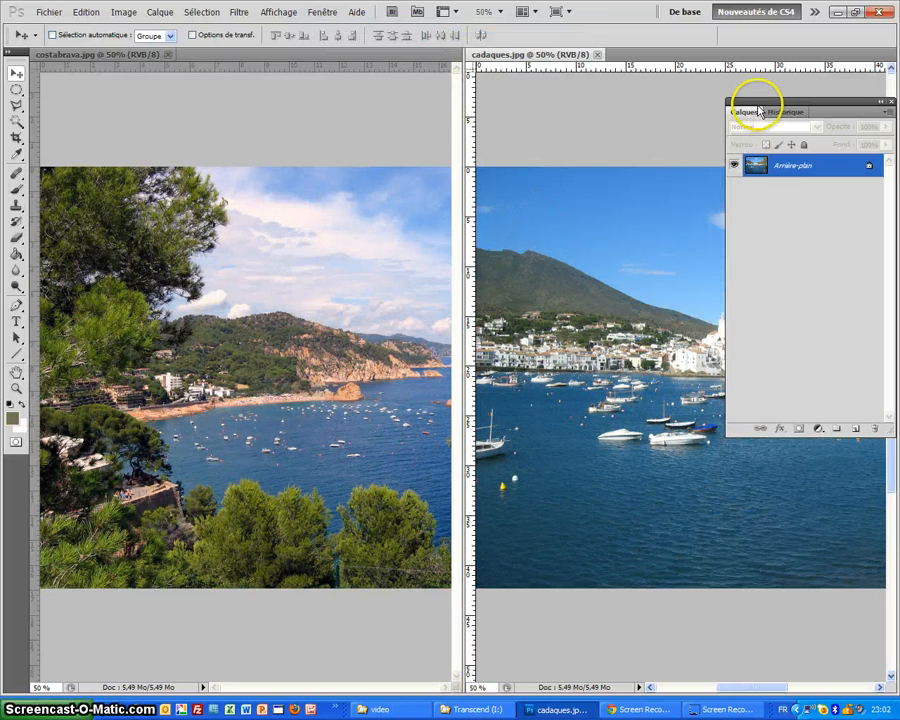
{"action": "left_click_drag", "start_coordinate": [753, 101], "coordinate": [745, 82]}
Copy the costabrava.jpg photo into the cadaques.jpg document as a new layer using the Move tool
{"action": "left_click", "coordinate": [682, 405]}
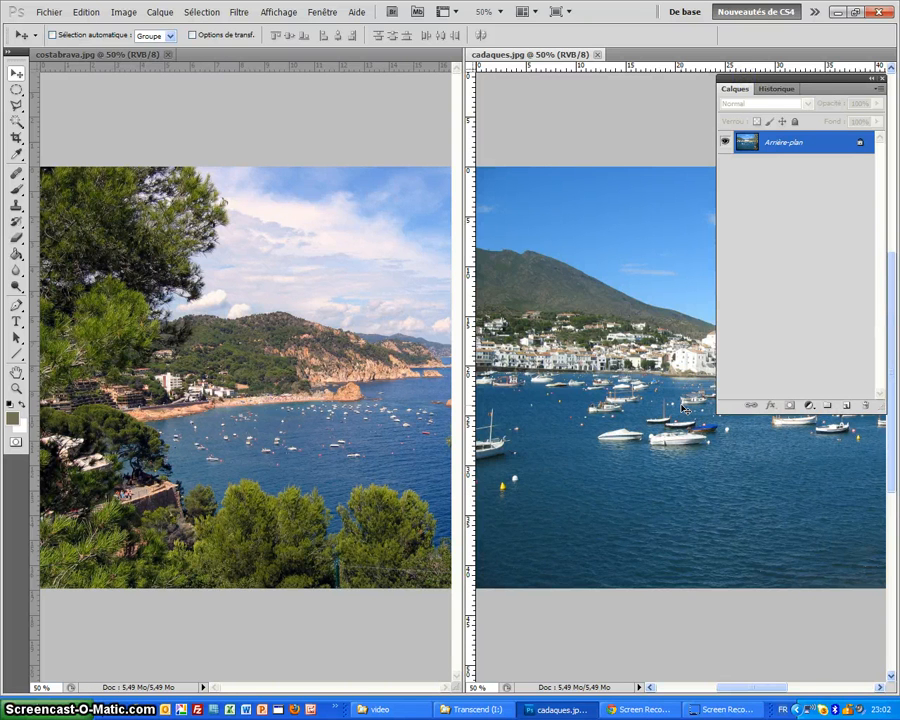
{"action": "mouse_move", "coordinate": [682, 405]}
{"action": "left_mouse_down"}
{"action": "mouse_move", "coordinate": [520, 474]}
{"action": "mouse_move", "coordinate": [217, 482]}
{"action": "mouse_move", "coordinate": [213, 430]}
{"action": "mouse_move", "coordinate": [221, 432]}
{"action": "left_mouse_up"}
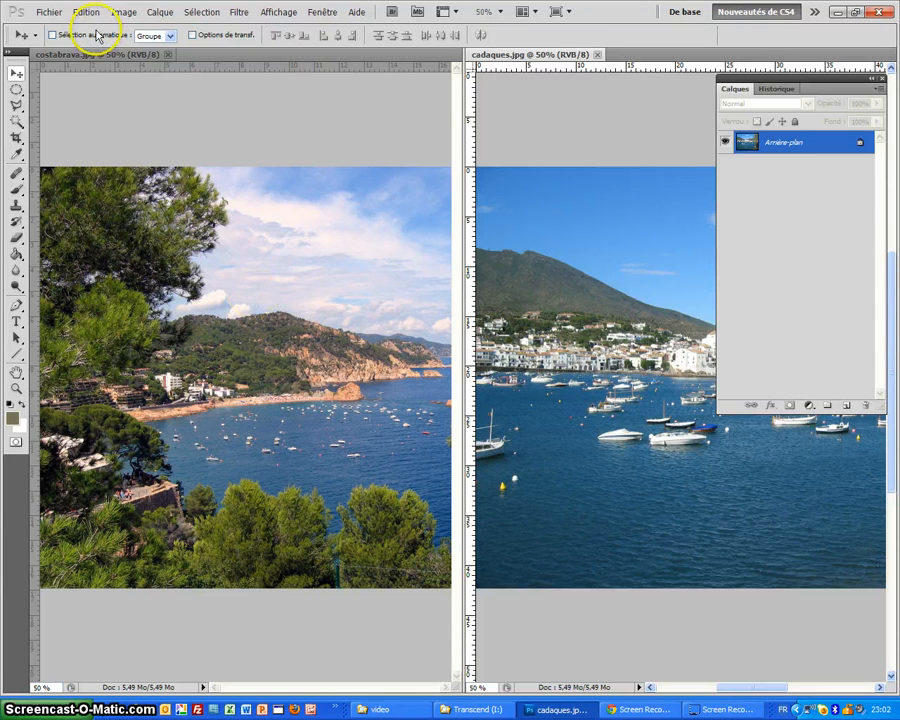
{"action": "left_click", "coordinate": [75, 55]}
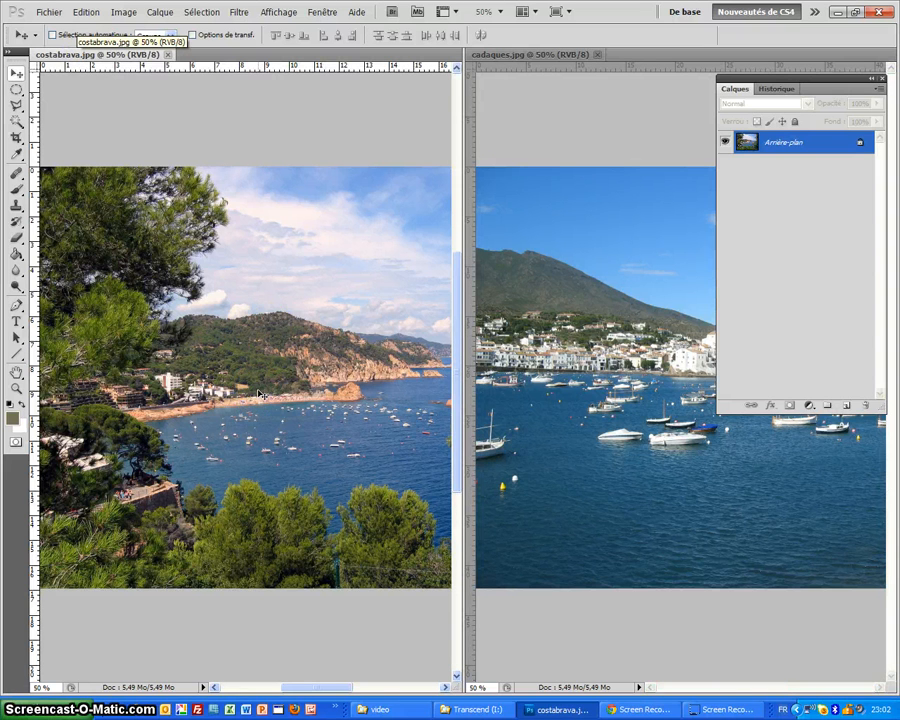
{"action": "left_click", "coordinate": [273, 278]}
{"action": "left_click_drag", "start_coordinate": [273, 278], "coordinate": [668, 457]}
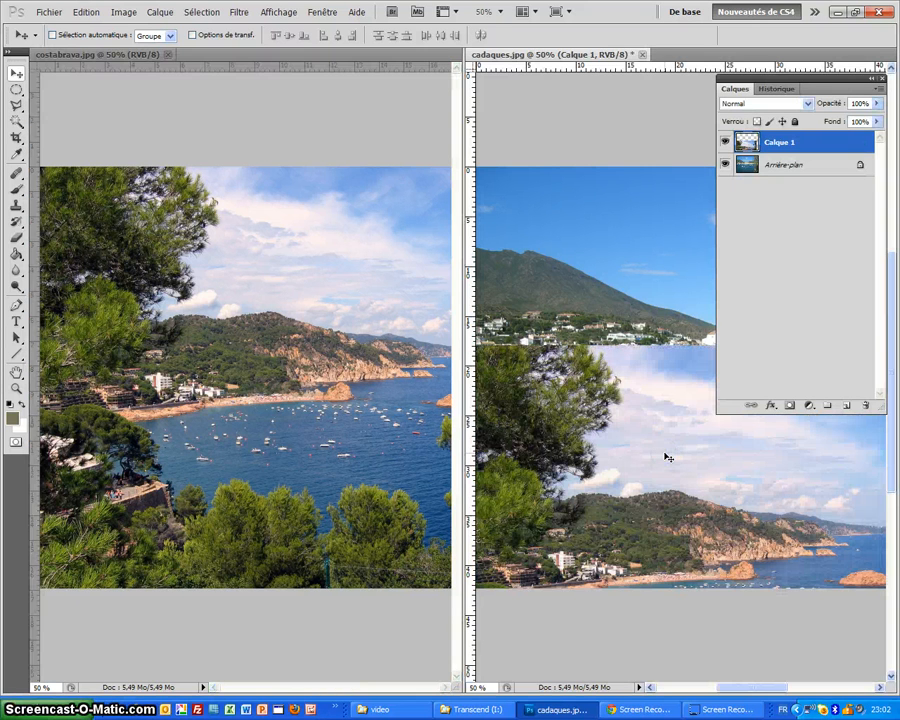
Close costabrava.jpg and move the pasted Costa Brava layer higher in the cadaques.jpg image
{"action": "left_click", "coordinate": [275, 364]}
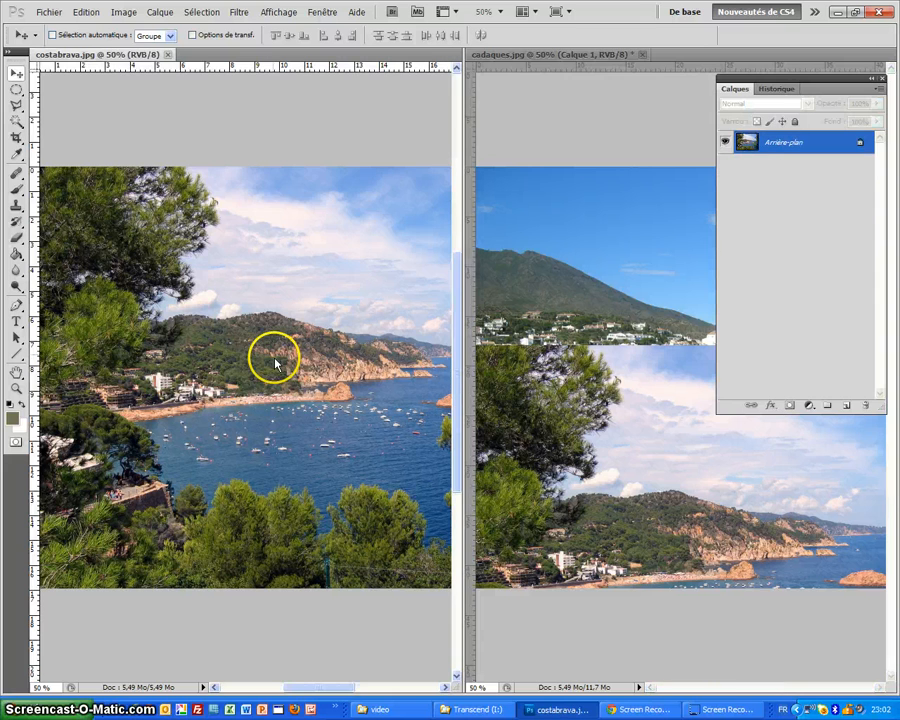
{"action": "left_click", "coordinate": [156, 54]}
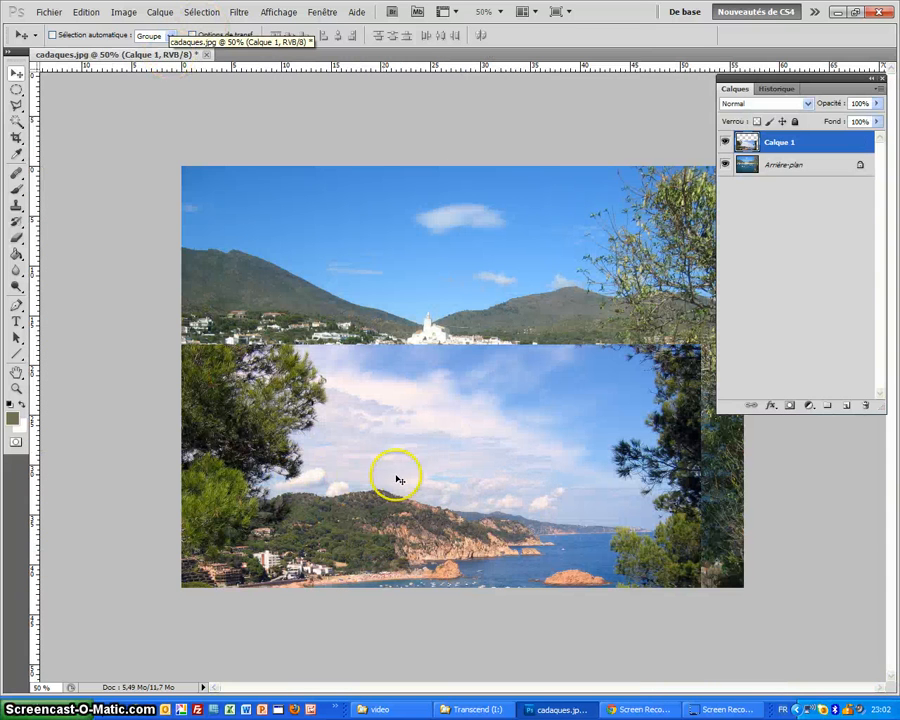
{"action": "left_click_drag", "start_coordinate": [398, 476], "coordinate": [400, 358]}
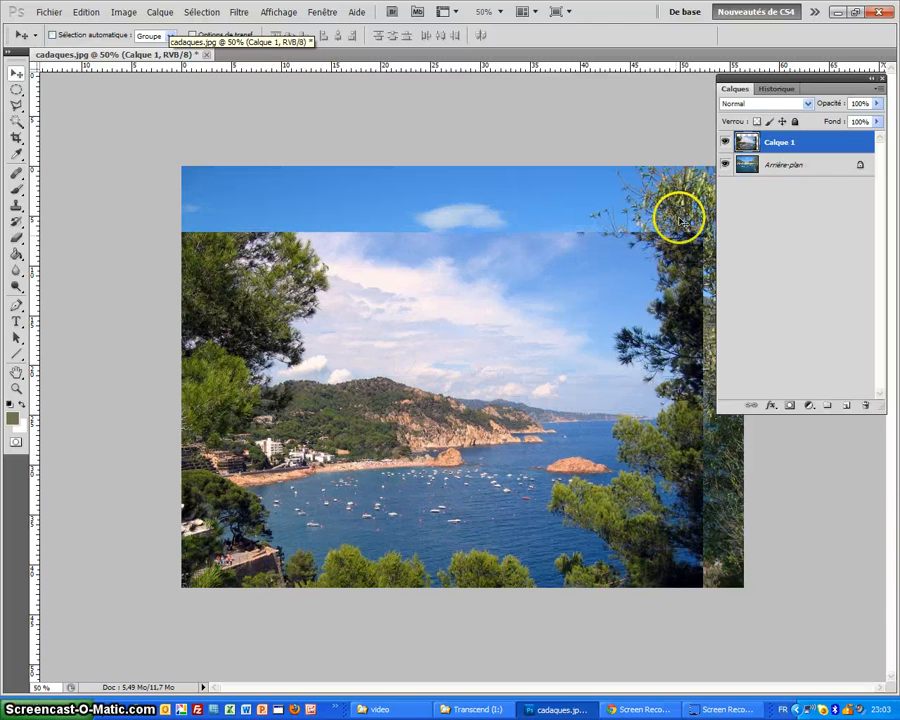
Hide Calque 1 and select the Arrière-plan layer, with the Layers panel moved clear of the photo
{"action": "left_click_drag", "start_coordinate": [745, 88], "coordinate": [785, 160]}
{"action": "left_click", "coordinate": [767, 222]}
{"action": "left_click", "coordinate": [787, 246]}
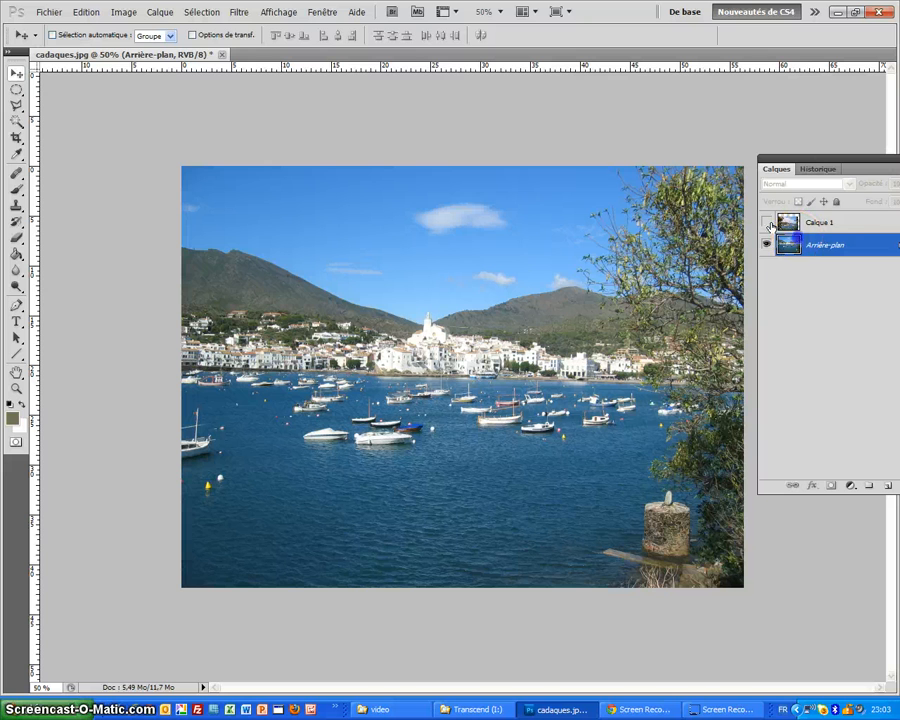
{"action": "left_click", "coordinate": [804, 250]}
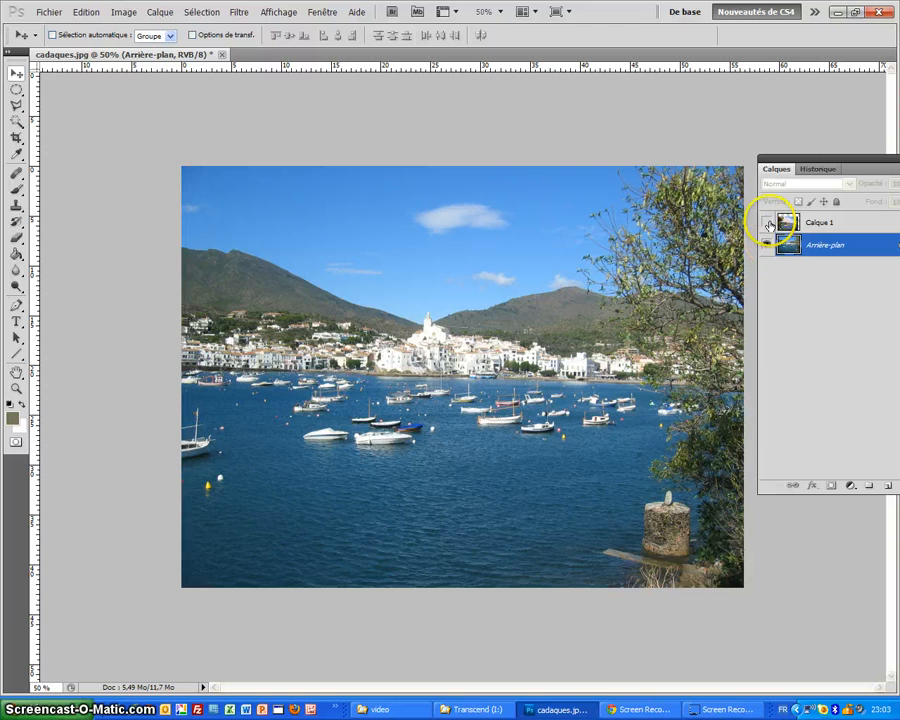
Compare Calque 1 and Arrière-plan by toggling their visibility, leaving only the Arrière-plan layer shown
{"action": "left_click", "coordinate": [767, 222]}
{"action": "left_click", "coordinate": [767, 244]}
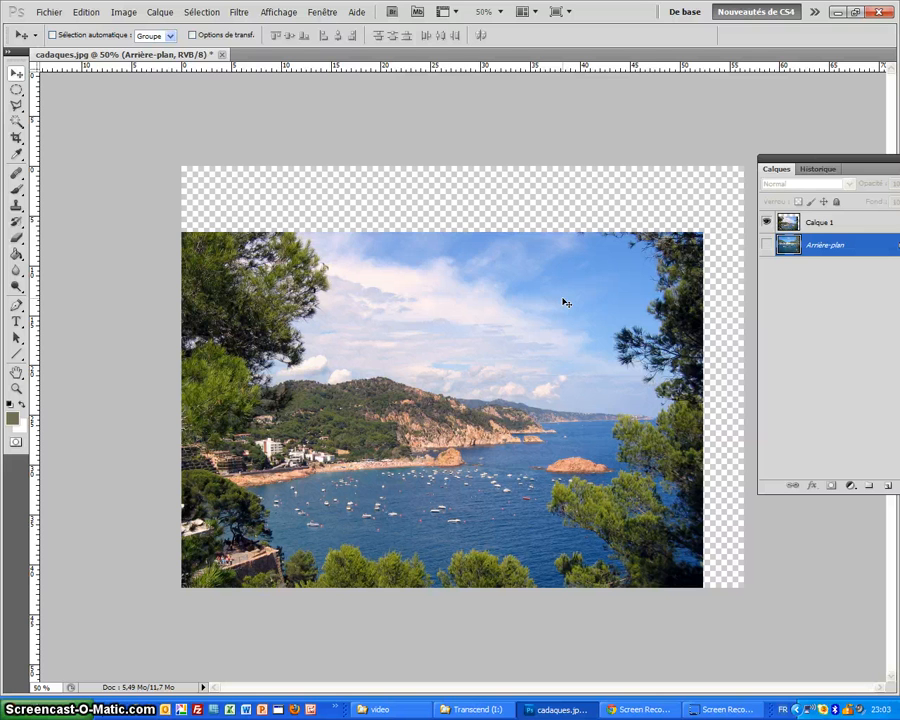
{"action": "left_click", "coordinate": [766, 246]}
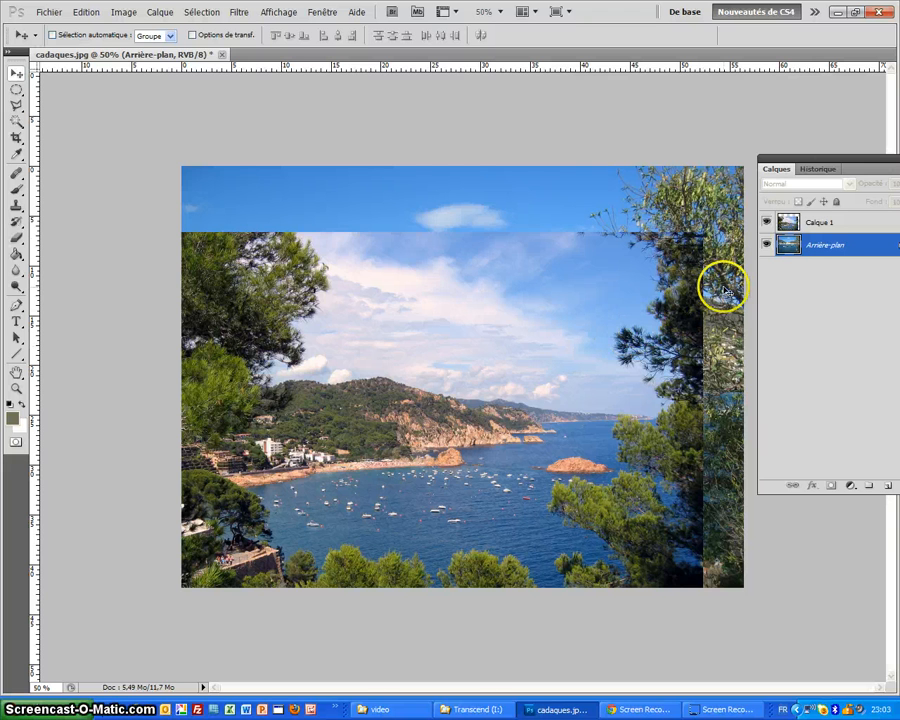
{"action": "left_click", "coordinate": [768, 222]}
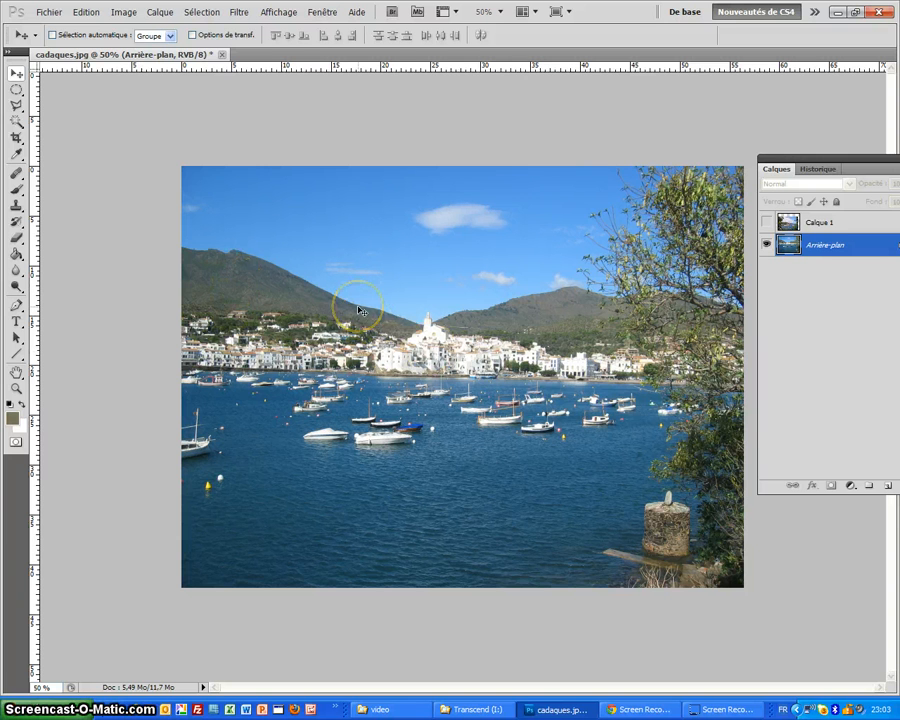
Add the text CADAQUES in the sky above the mountain, directly above the Arrière-plan layer
{"action": "key", "text": "t"}
{"action": "left_click", "coordinate": [266, 229]}
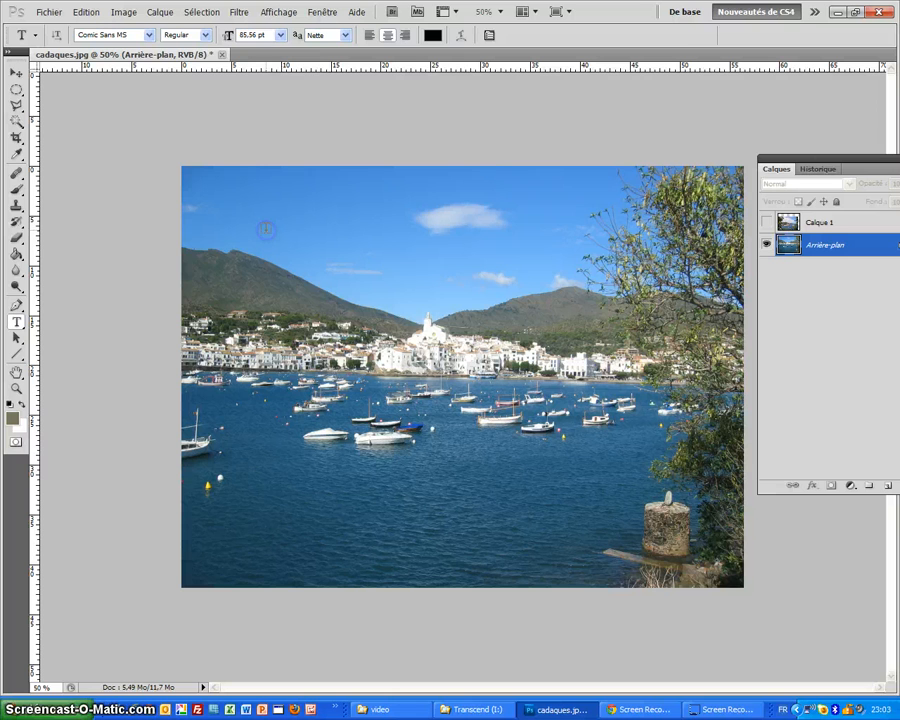
{"action": "type", "text": "CADAQUES"}
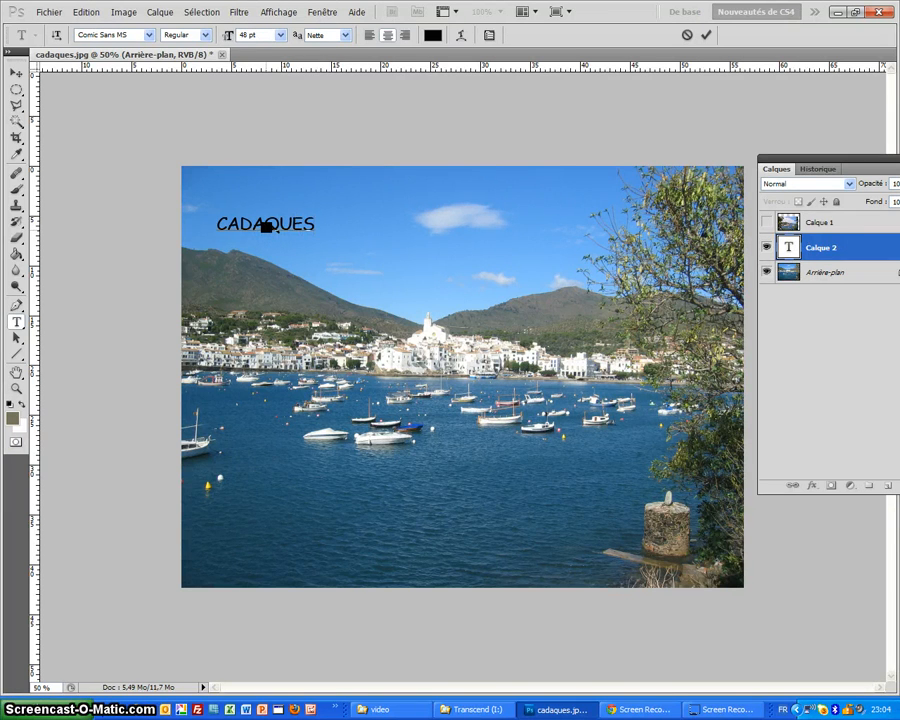
Select the whole CADAQUES text and set its font size to 72 pt
{"action": "left_click_drag", "start_coordinate": [225, 224], "coordinate": [311, 216]}
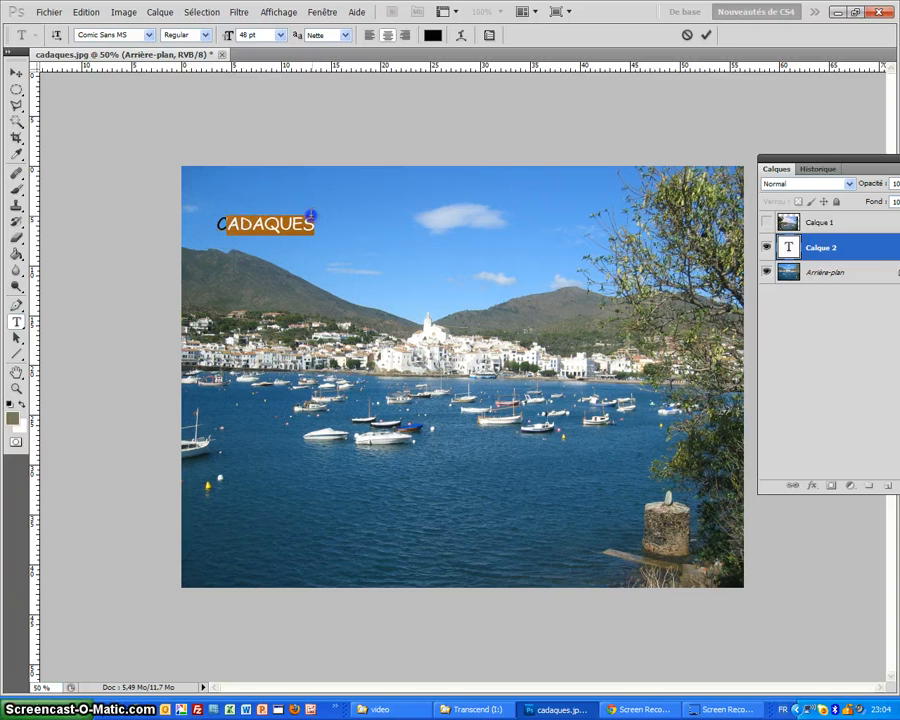
{"action": "left_click_drag", "start_coordinate": [214, 224], "coordinate": [305, 224]}
{"action": "left_click", "coordinate": [149, 35]}
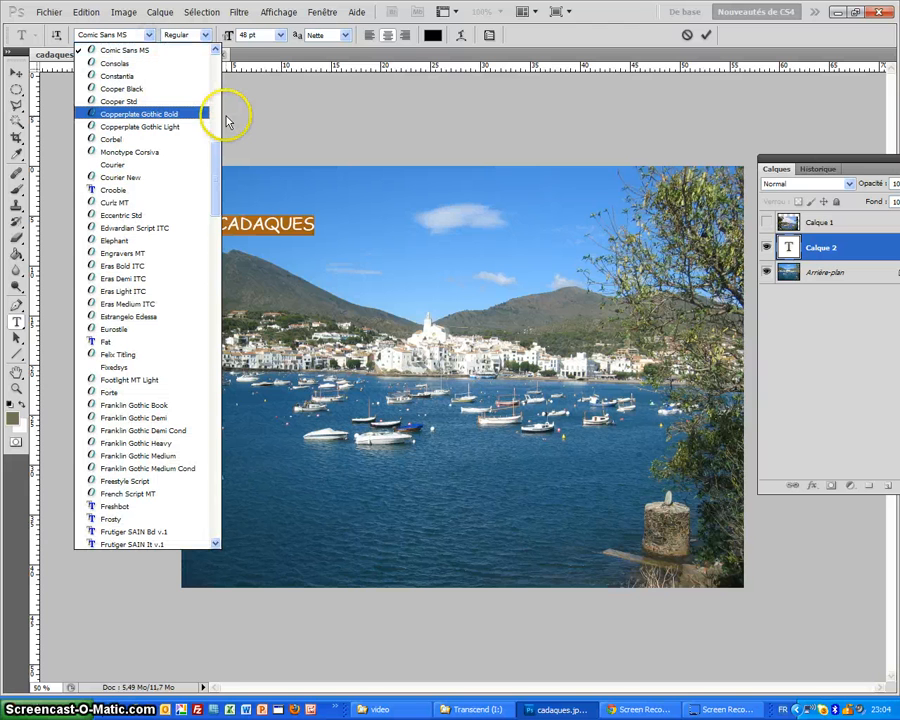
{"action": "left_click", "coordinate": [281, 35]}
{"action": "left_click", "coordinate": [281, 36]}
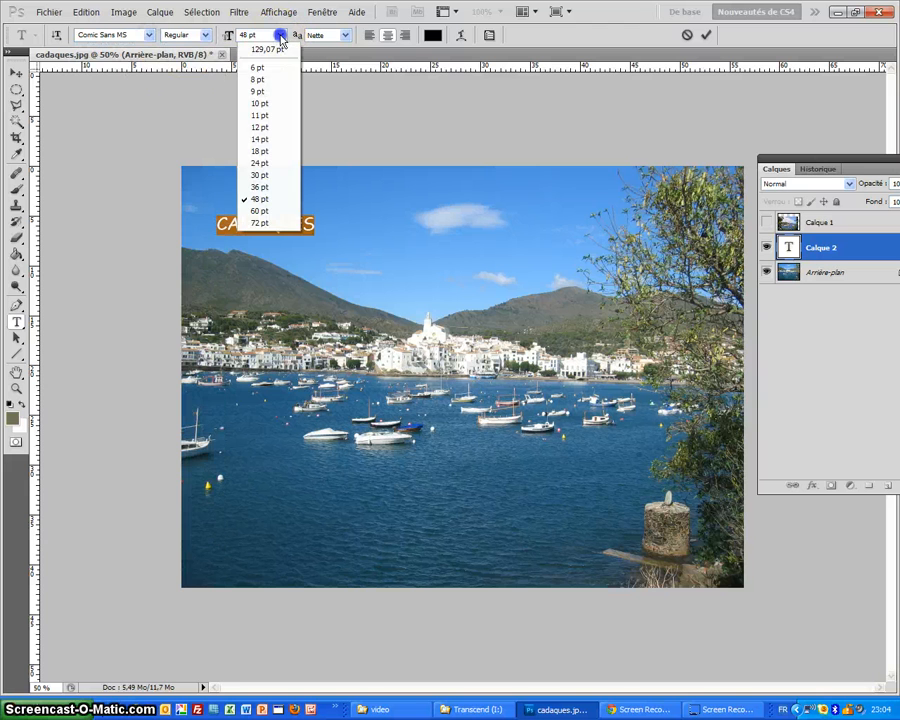
{"action": "left_click", "coordinate": [250, 220]}
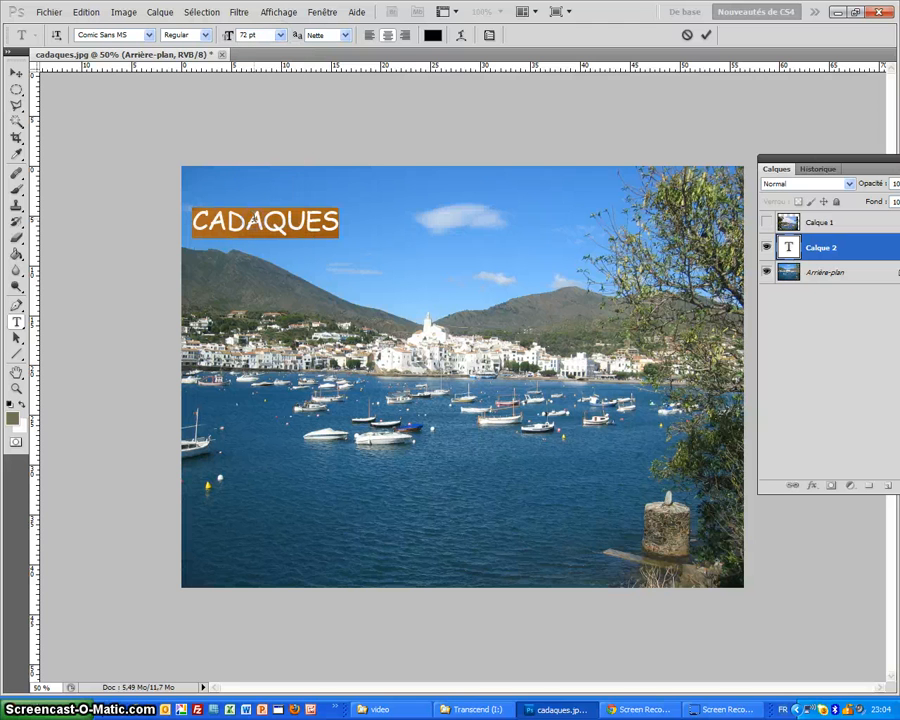
Change the font of the selected CADAQUES text to Bauhaus 93
{"action": "left_click", "coordinate": [150, 36]}
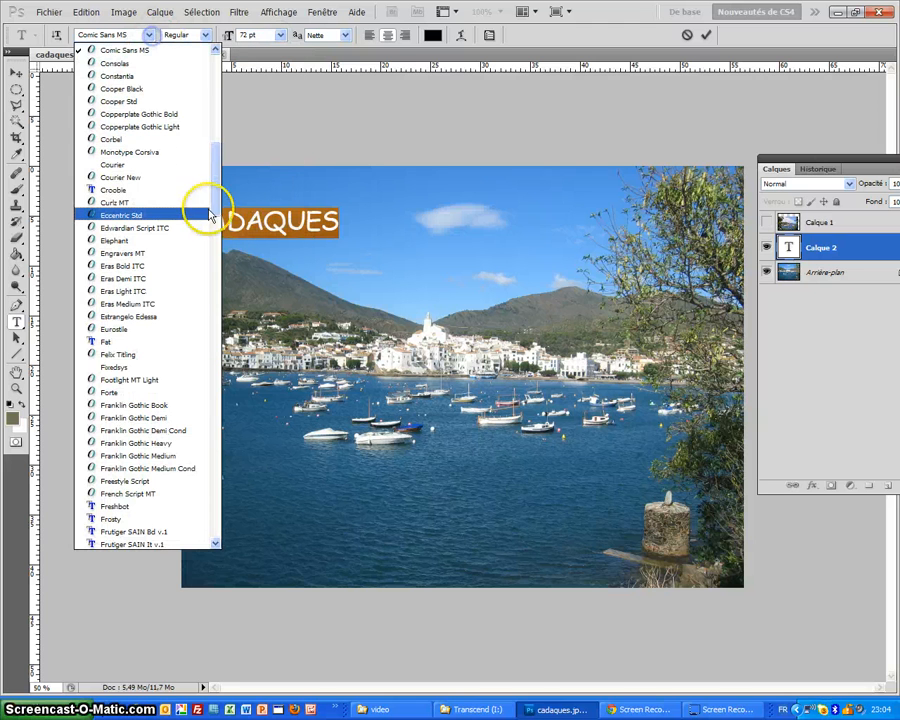
{"action": "left_click_drag", "start_coordinate": [216, 185], "coordinate": [216, 93]}
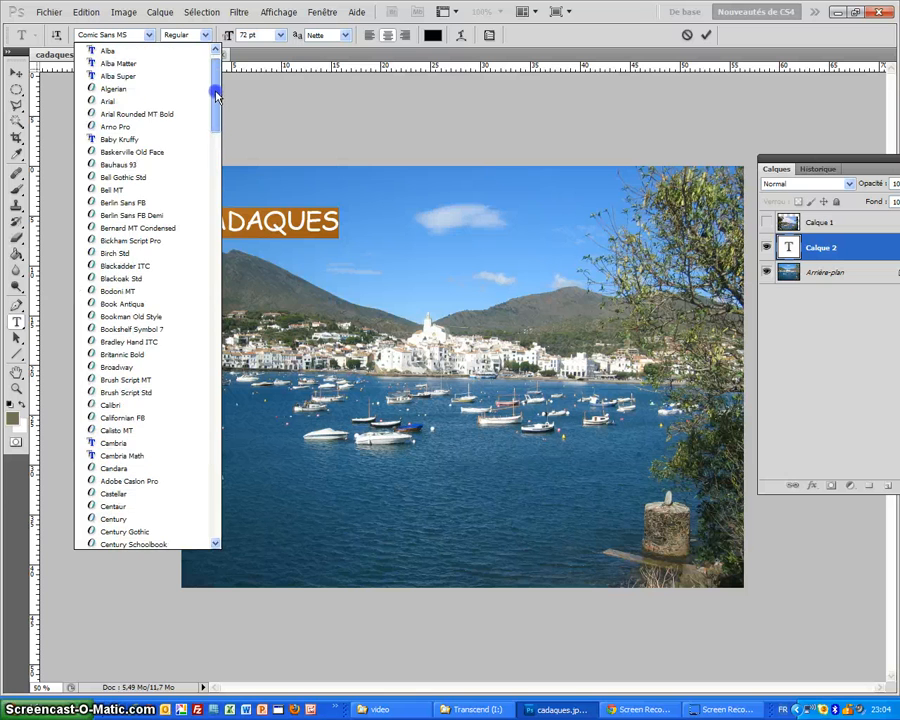
{"action": "left_click", "coordinate": [120, 165]}
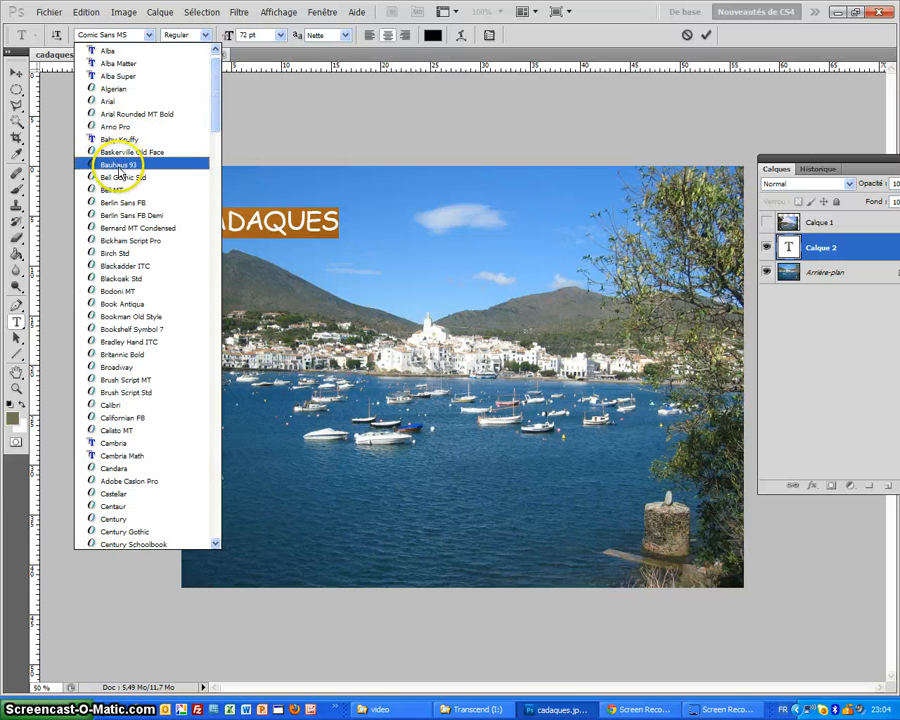
Enlarge the CADAQUES text to 150 pt and finally 250 pt, and reposition it over the water just below the town
{"action": "left_click", "coordinate": [262, 35]}
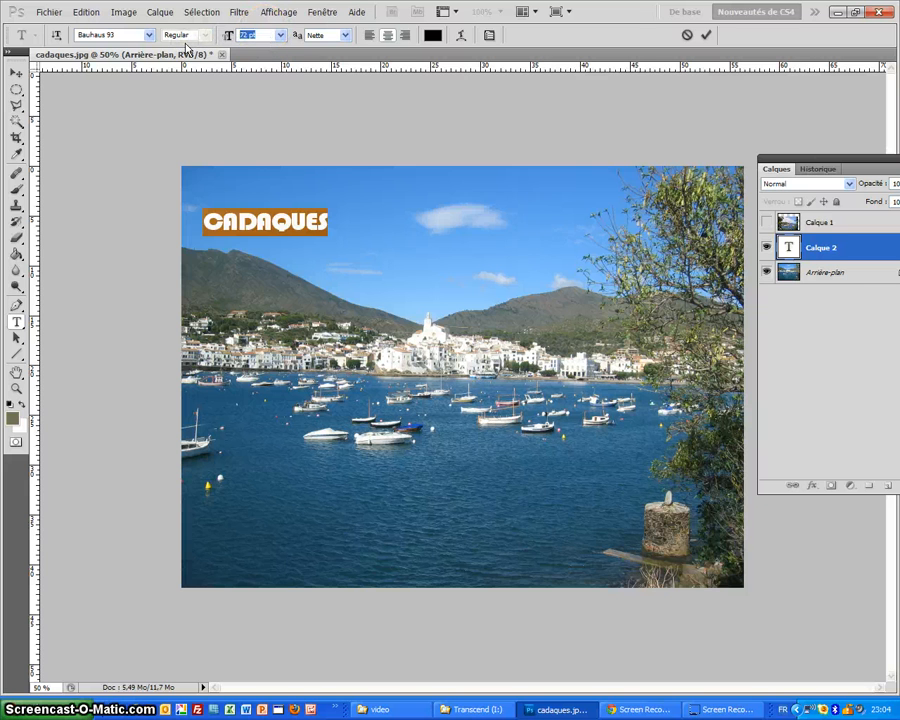
{"action": "type", "text": "150"}
{"action": "key", "text": "Return"}
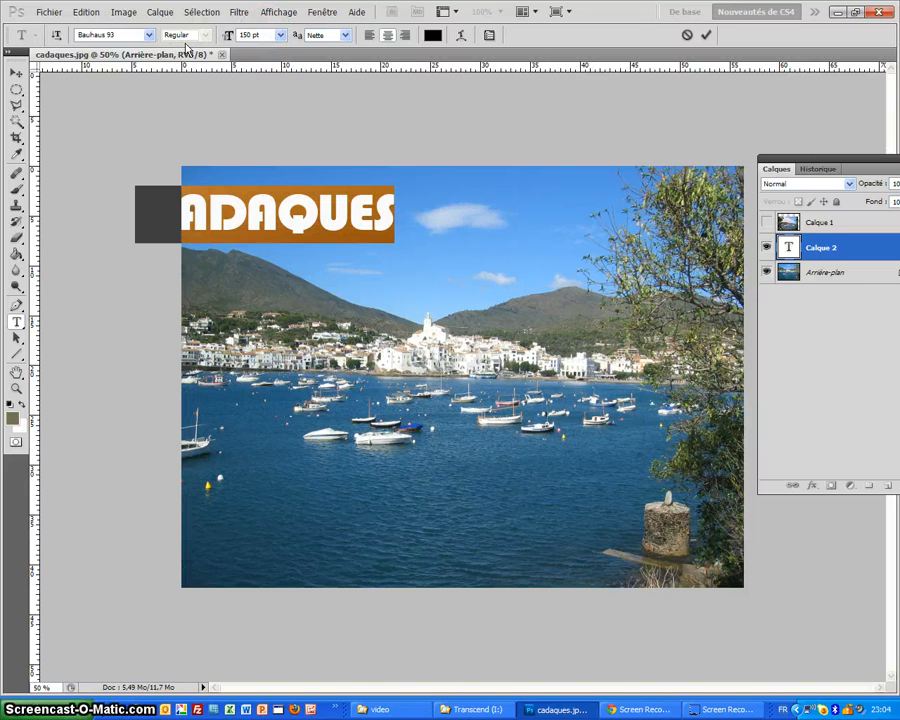
{"action": "left_click", "coordinate": [255, 36]}
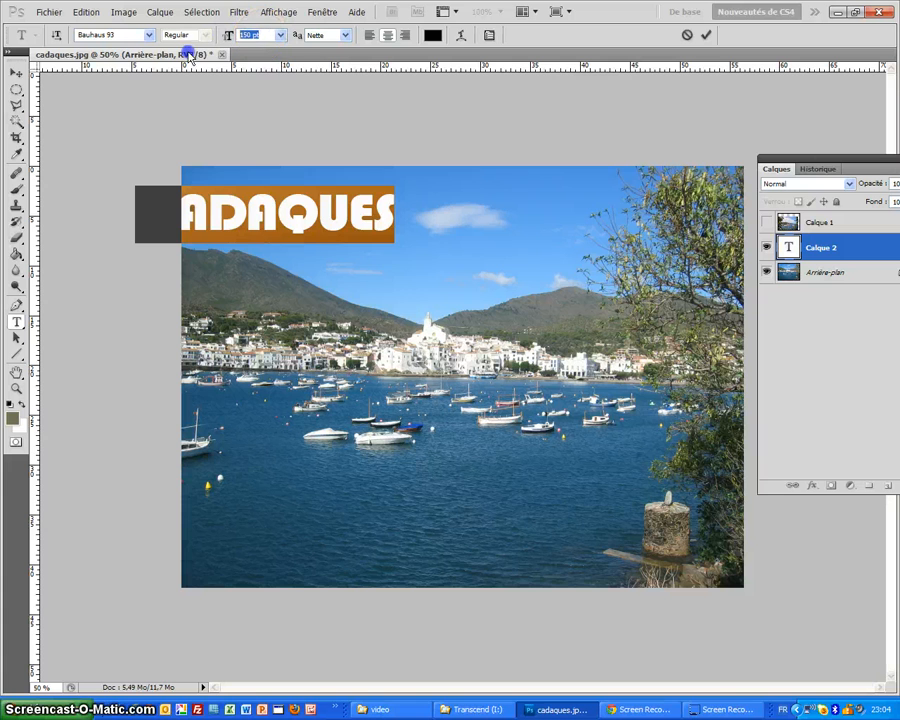
{"action": "type", "text": "250"}
{"action": "key", "text": "Return"}
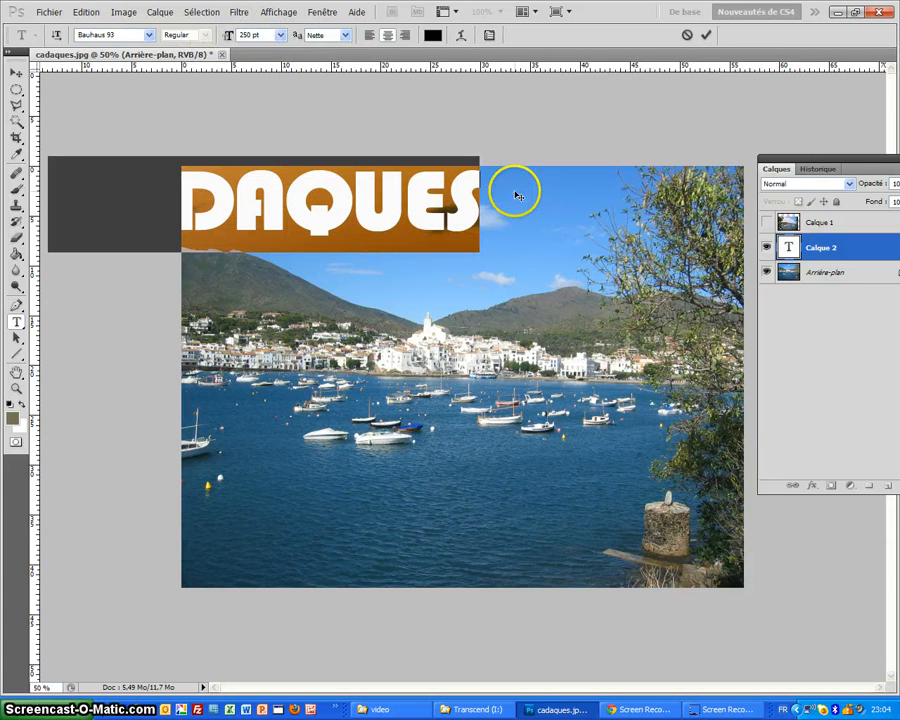
{"action": "left_click_drag", "start_coordinate": [349, 256], "coordinate": [398, 276]}
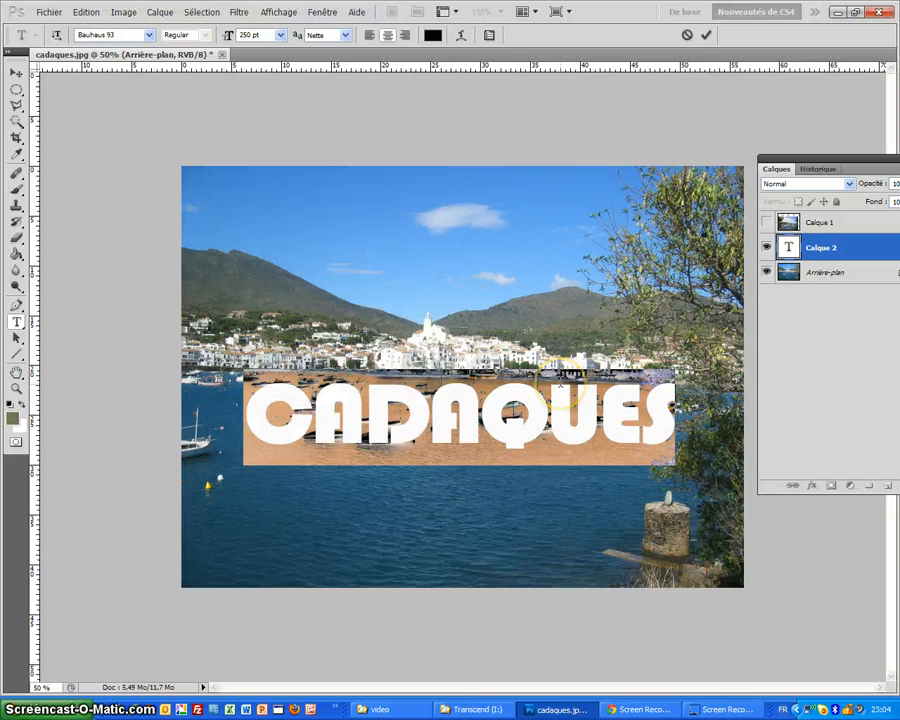
Commit the CADAQUES text, stretch it to about 111% width and 175% height, and centre it over the water below the town
{"action": "key", "text": "ctrl+Return"}
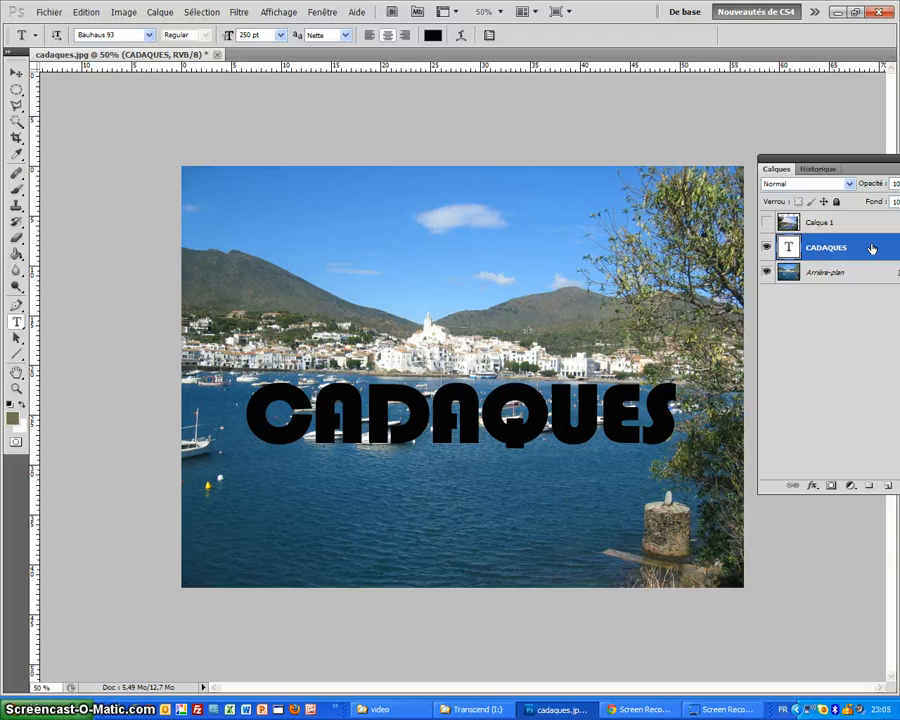
{"action": "key", "text": "ctrl+t"}
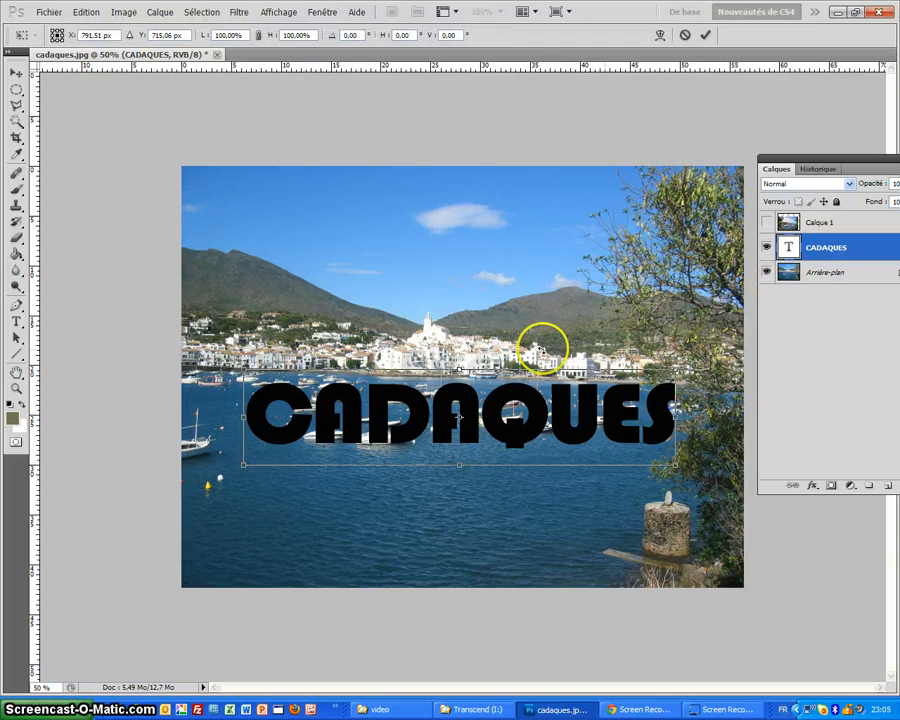
{"action": "left_click_drag", "start_coordinate": [459, 370], "coordinate": [459, 311]}
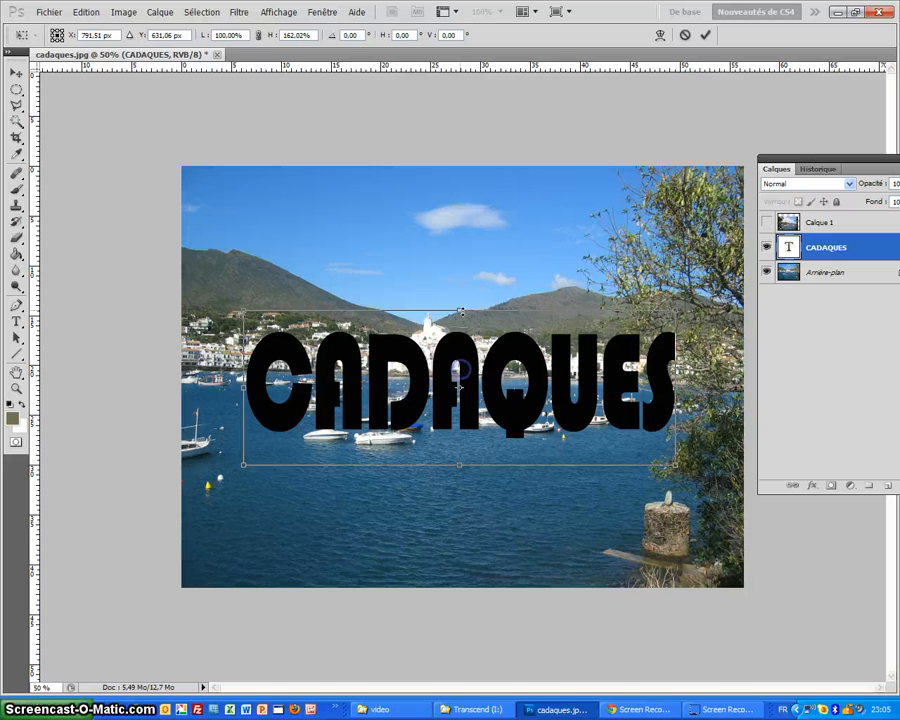
{"action": "left_click_drag", "start_coordinate": [676, 383], "coordinate": [723, 388]}
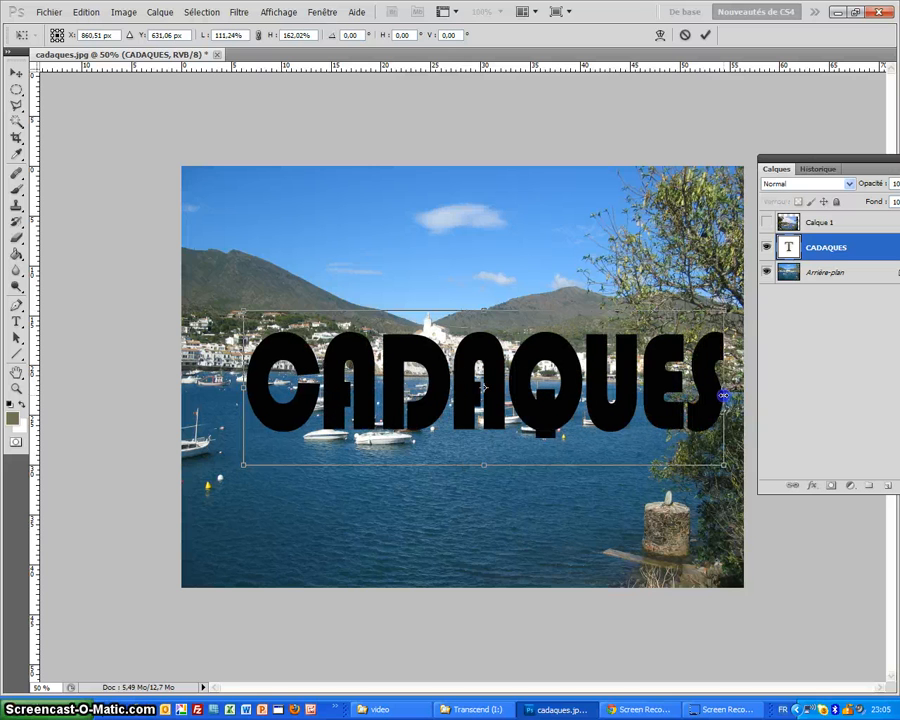
{"action": "left_click_drag", "start_coordinate": [442, 321], "coordinate": [459, 361]}
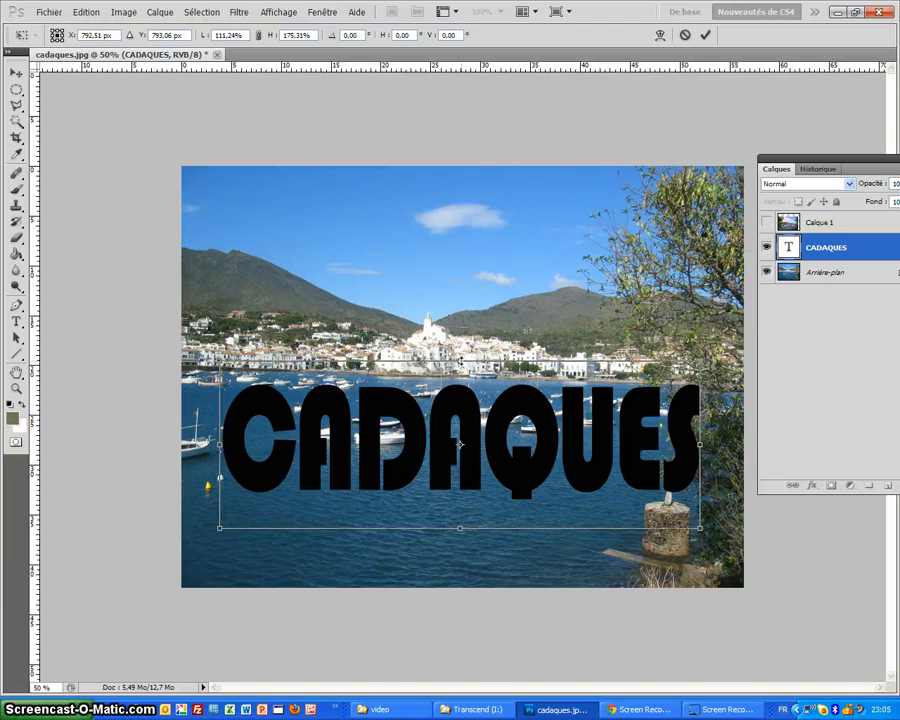
{"action": "left_click", "coordinate": [705, 37]}
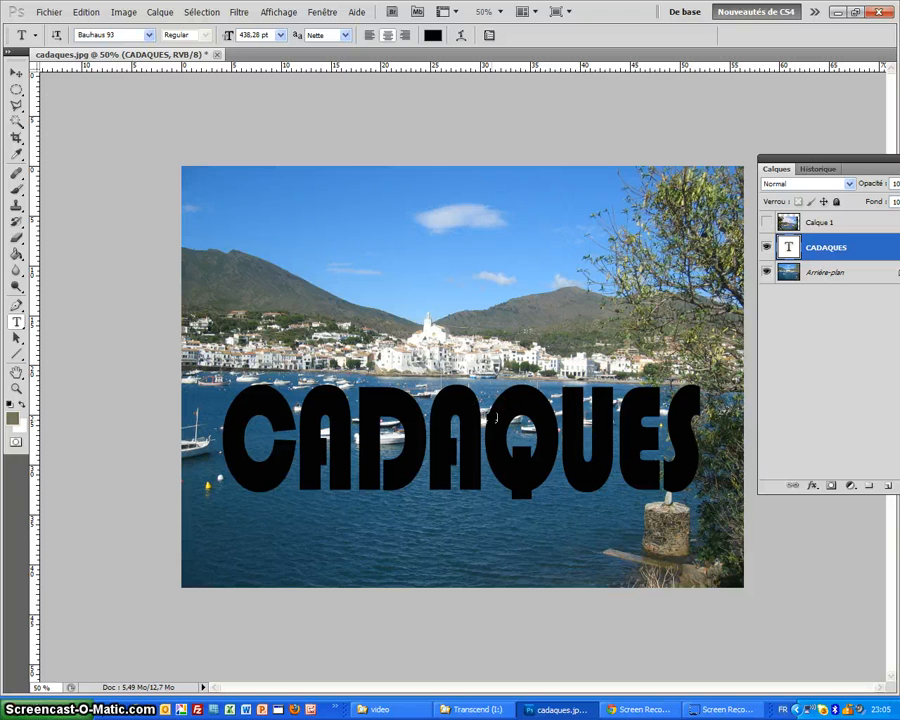
Show the Calque 1 photo layer and shift the CADAQUES text behind it up and to the right
{"action": "left_click", "coordinate": [767, 222]}
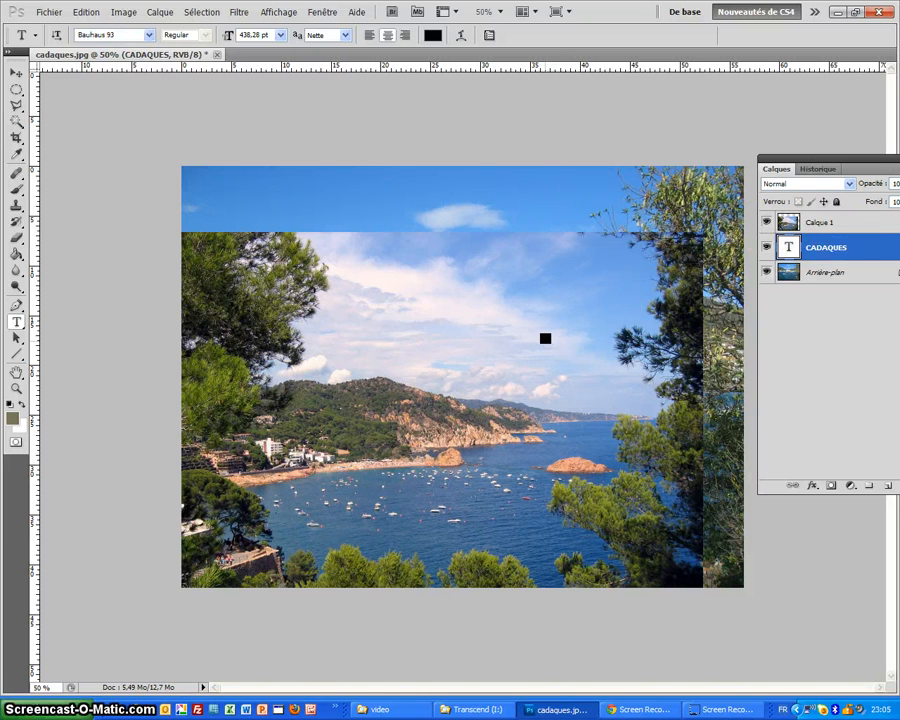
{"action": "key", "text": "v"}
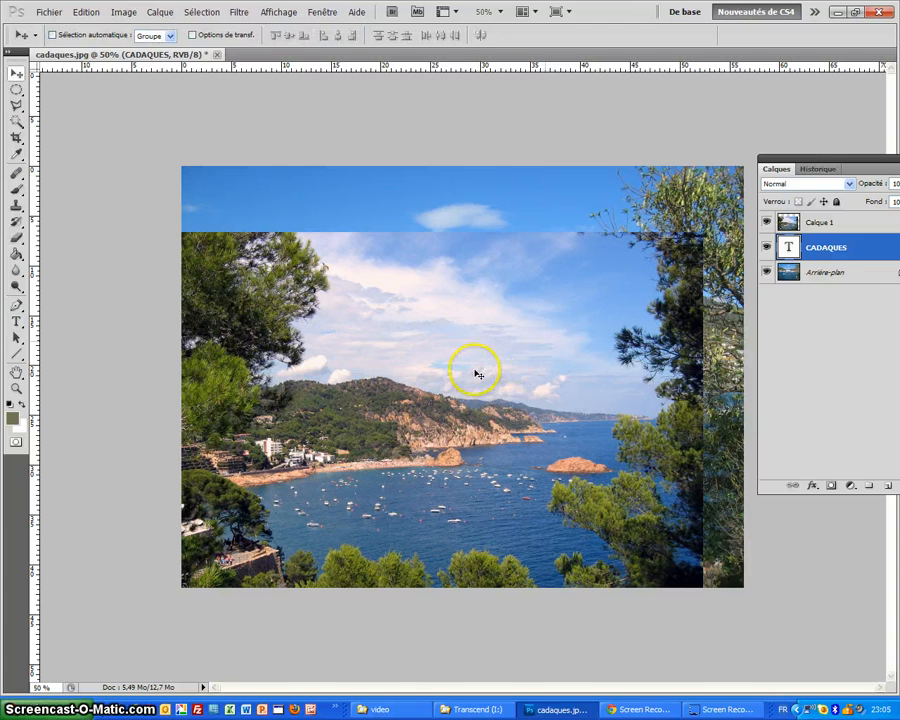
{"action": "left_click_drag", "start_coordinate": [474, 370], "coordinate": [540, 340]}
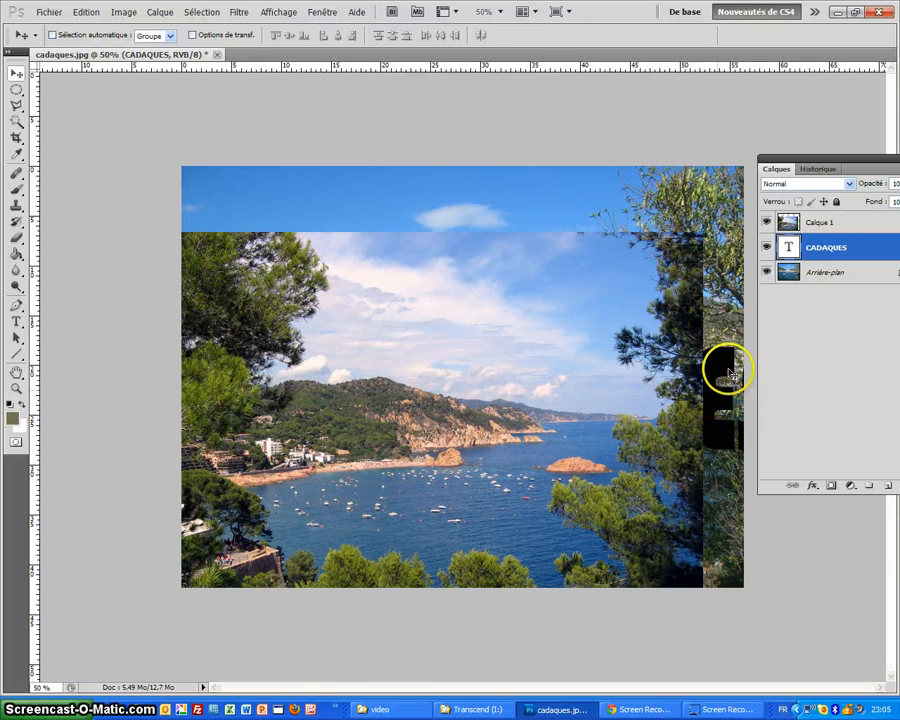
Rename the Calque 1 layer as costa-brava
{"action": "left_click", "coordinate": [824, 224]}
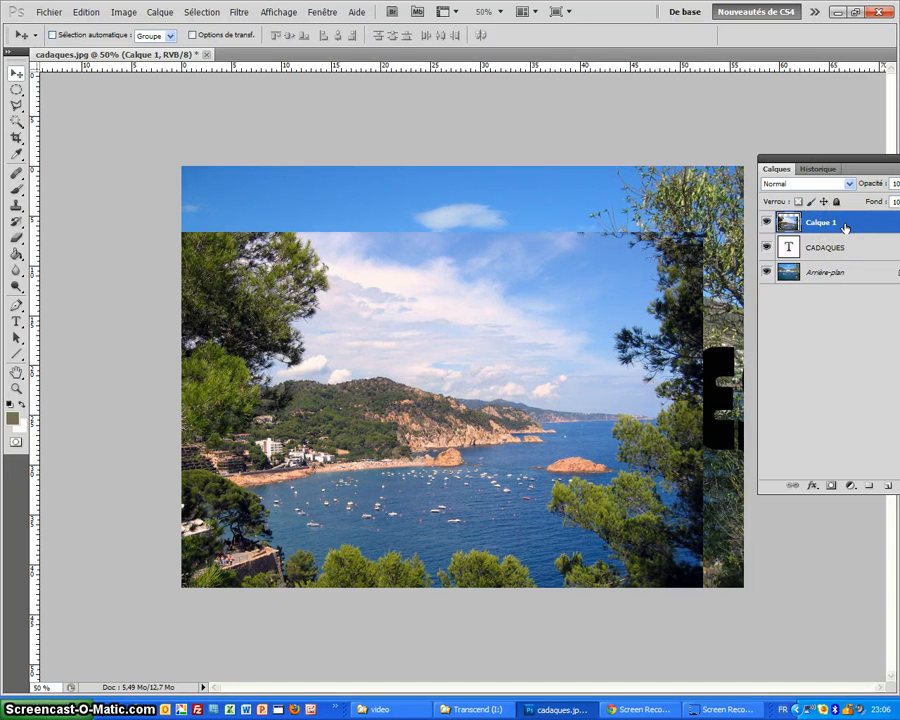
{"action": "double_click", "coordinate": [822, 222]}
{"action": "type", "text": "c"}
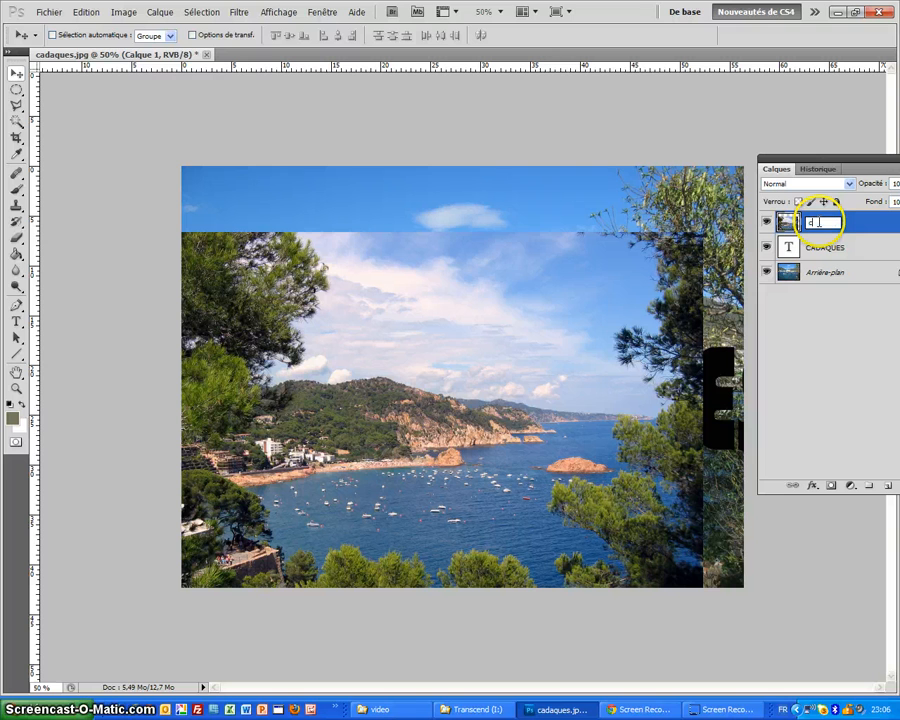
{"action": "type", "text": "osta-brava"}
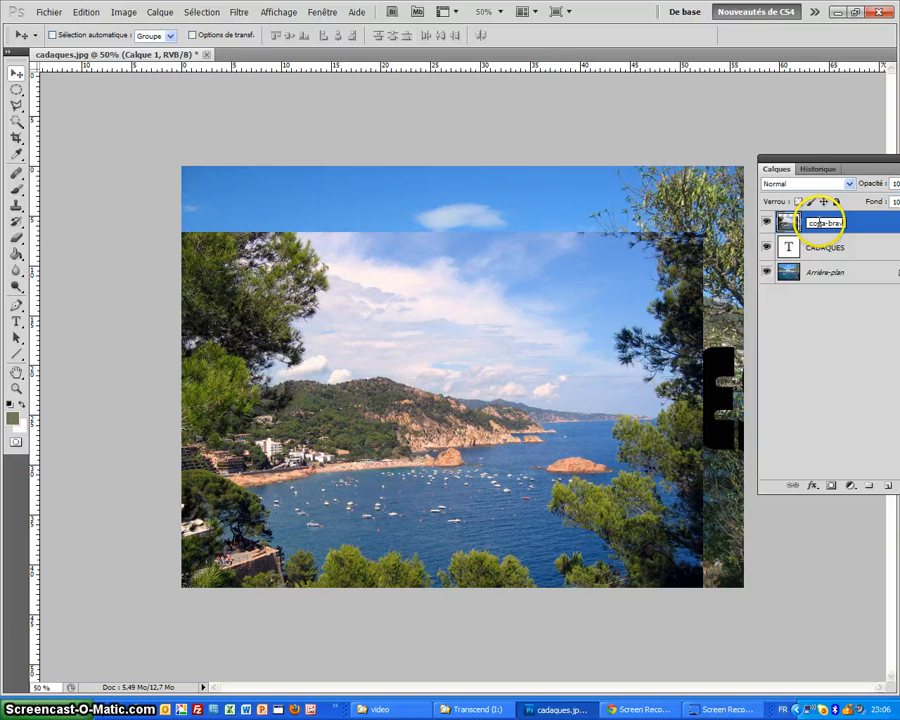
{"action": "key", "text": "Return"}
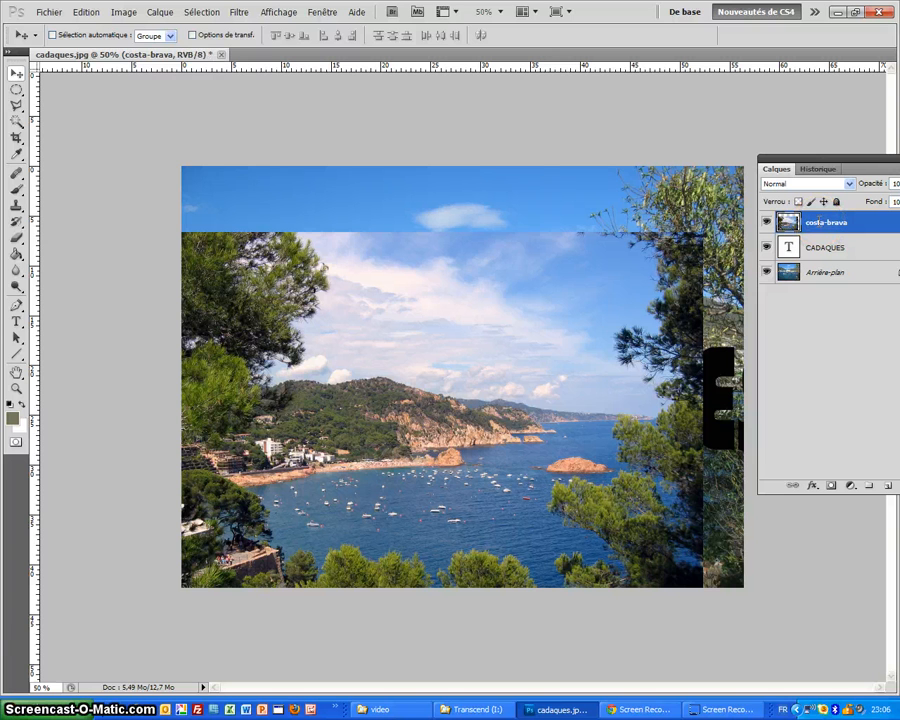
Move the costa-brava photo up until it covers the whole canvas, and clip it to the CADAQUES text with a clipping mask
{"action": "left_click_drag", "start_coordinate": [446, 408], "coordinate": [487, 345]}
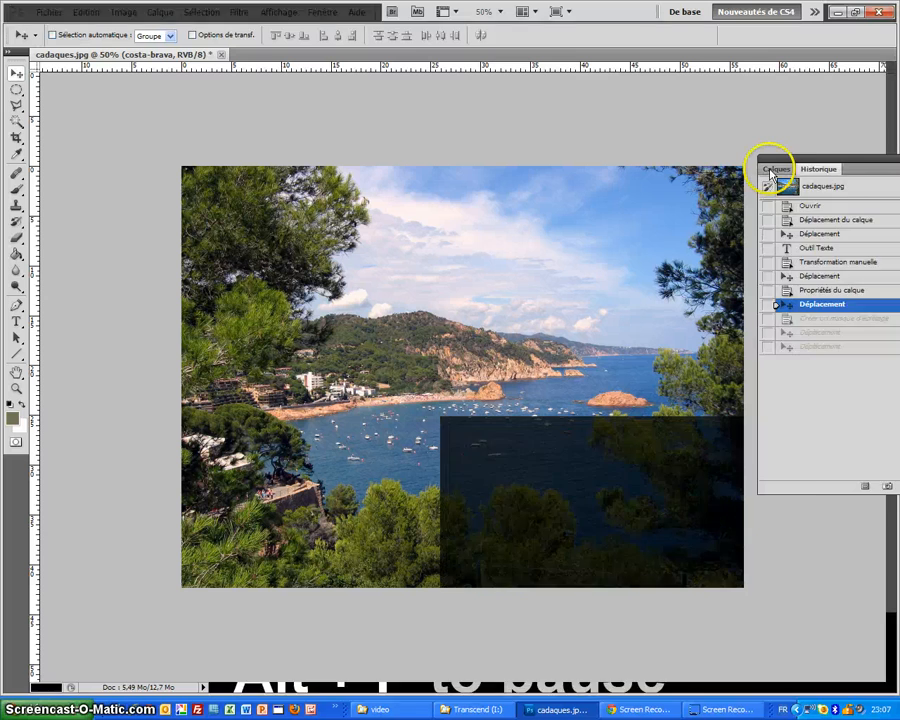
{"action": "left_click", "coordinate": [775, 170]}
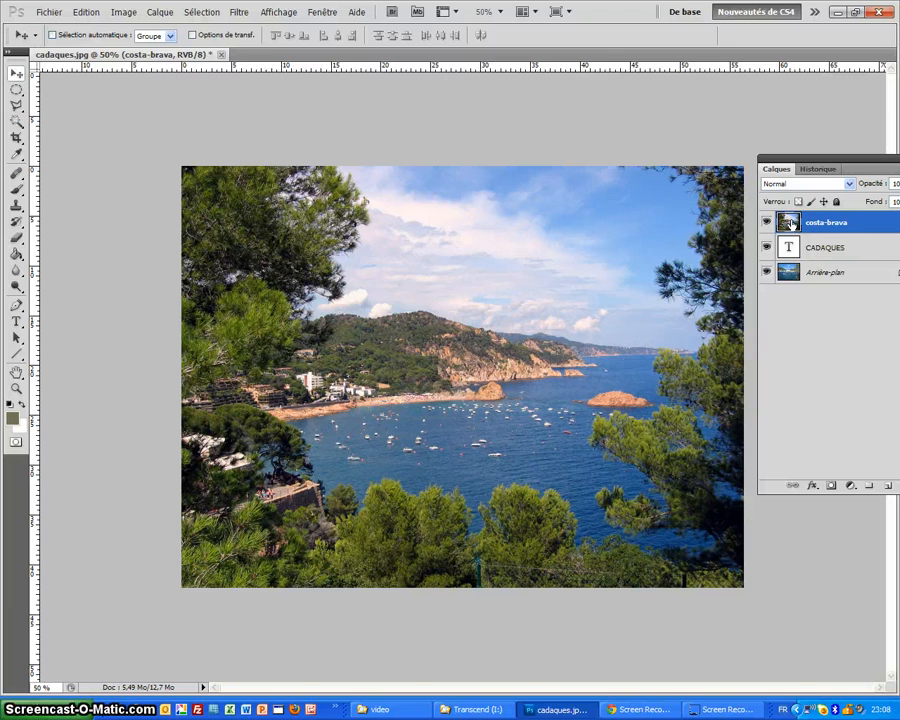
{"action": "left_click_drag", "start_coordinate": [791, 224], "coordinate": [863, 226]}
{"action": "right_click", "coordinate": [863, 226]}
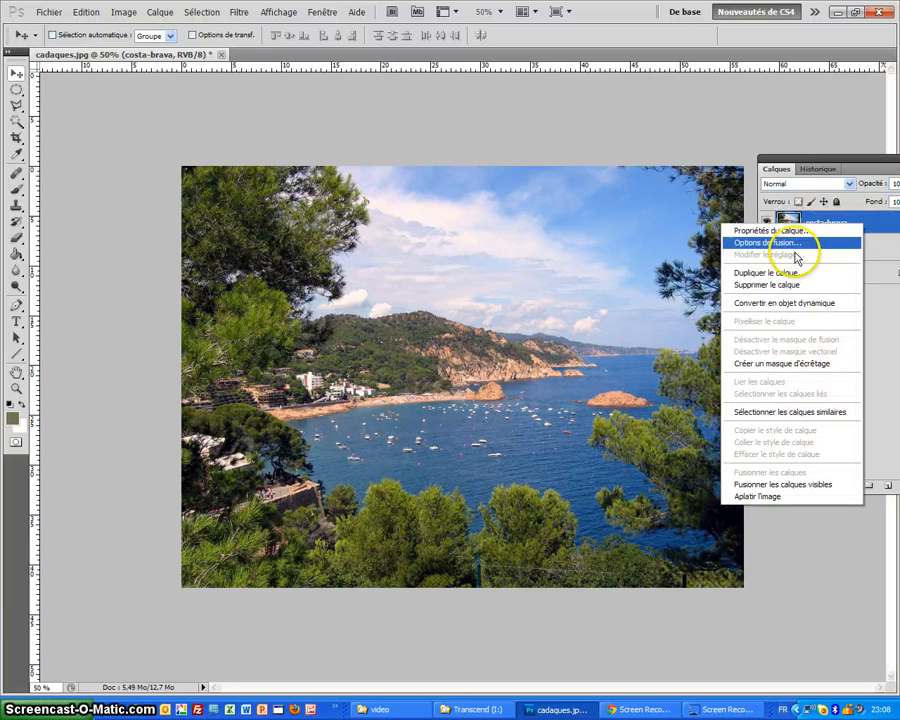
{"action": "left_click", "coordinate": [757, 368]}
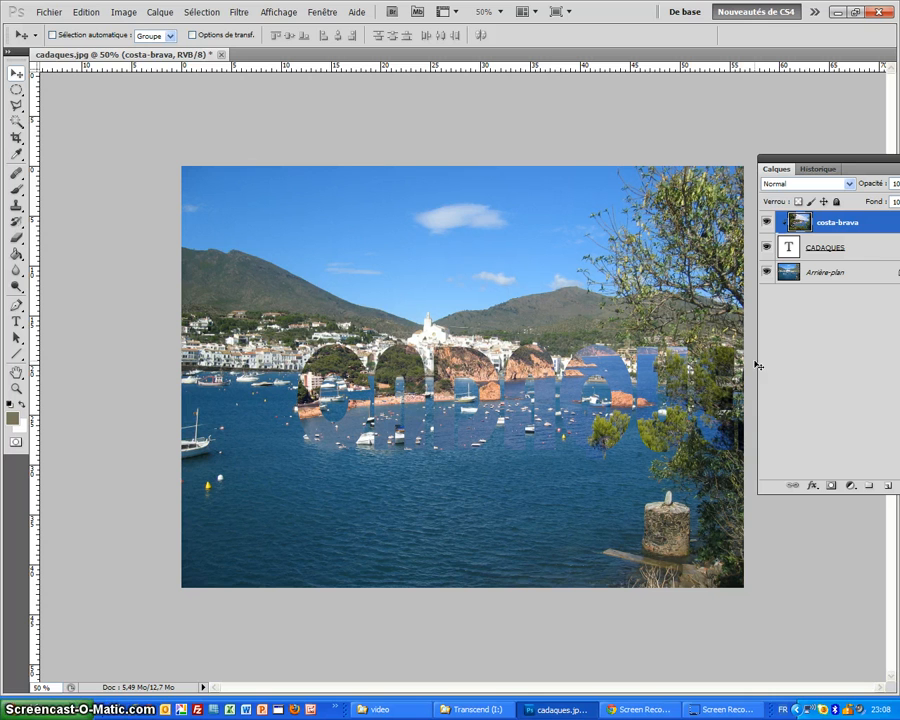
Select the CADAQUES text layer and move the lettering down and to the left over the water
{"action": "left_click", "coordinate": [857, 252]}
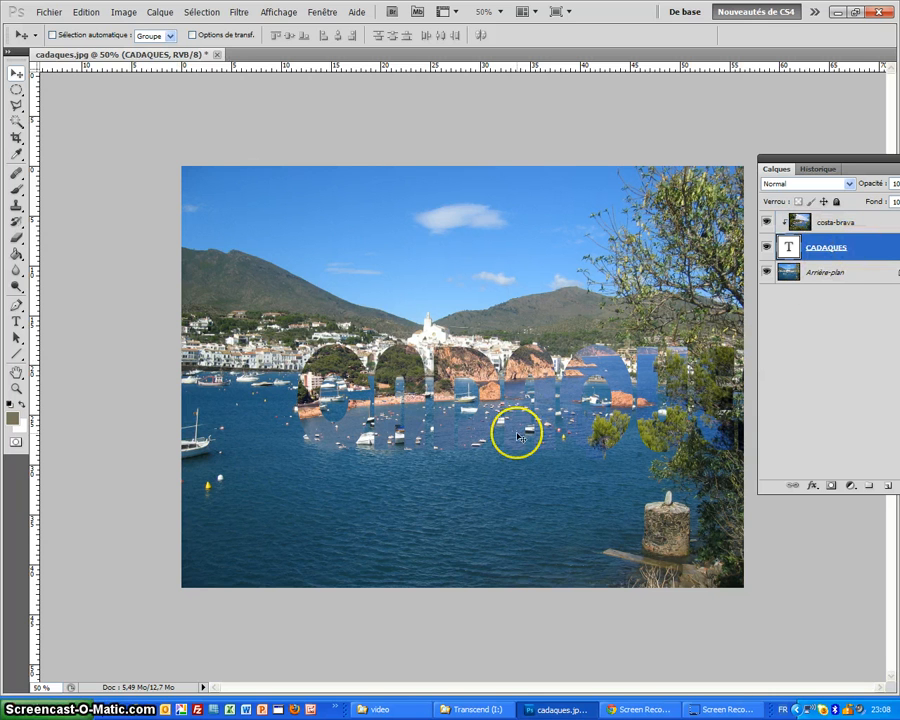
{"action": "left_click_drag", "start_coordinate": [455, 440], "coordinate": [364, 505]}
{"action": "left_click", "coordinate": [630, 282]}
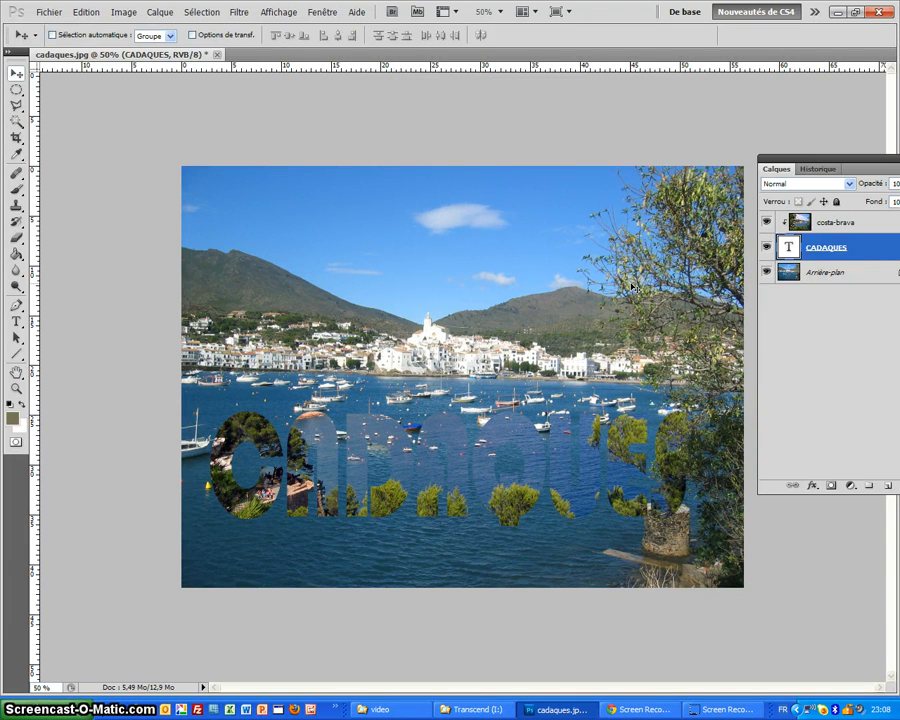
Add a Biseautage et estampage effect to the CADAQUES layer with Taille 9 px and Profondeur 195%
{"action": "right_click", "coordinate": [871, 253]}
{"action": "left_click", "coordinate": [770, 268]}
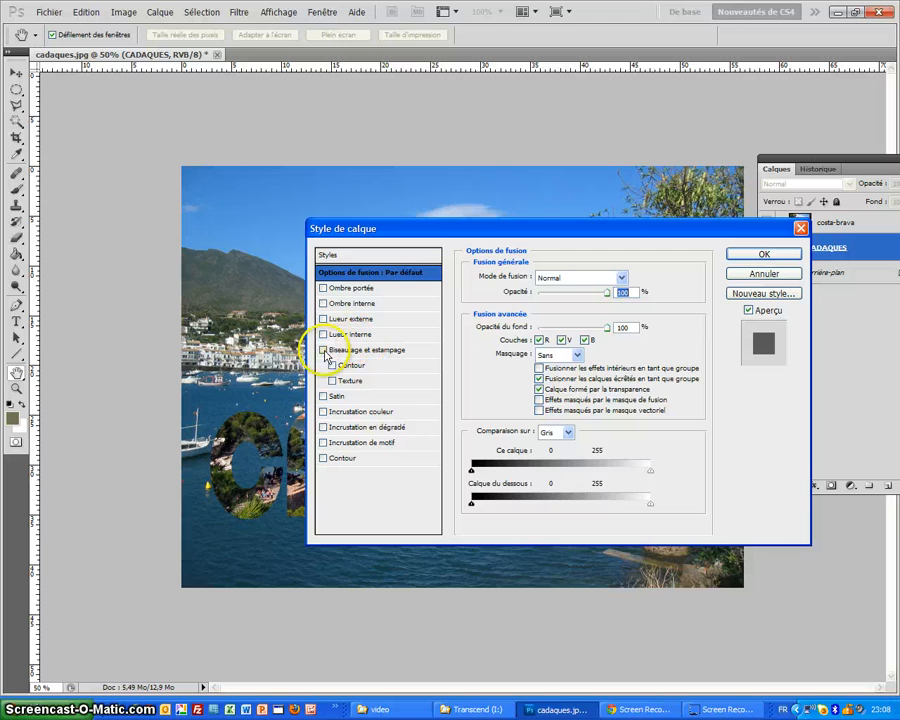
{"action": "left_click", "coordinate": [323, 350]}
{"action": "left_click", "coordinate": [347, 353]}
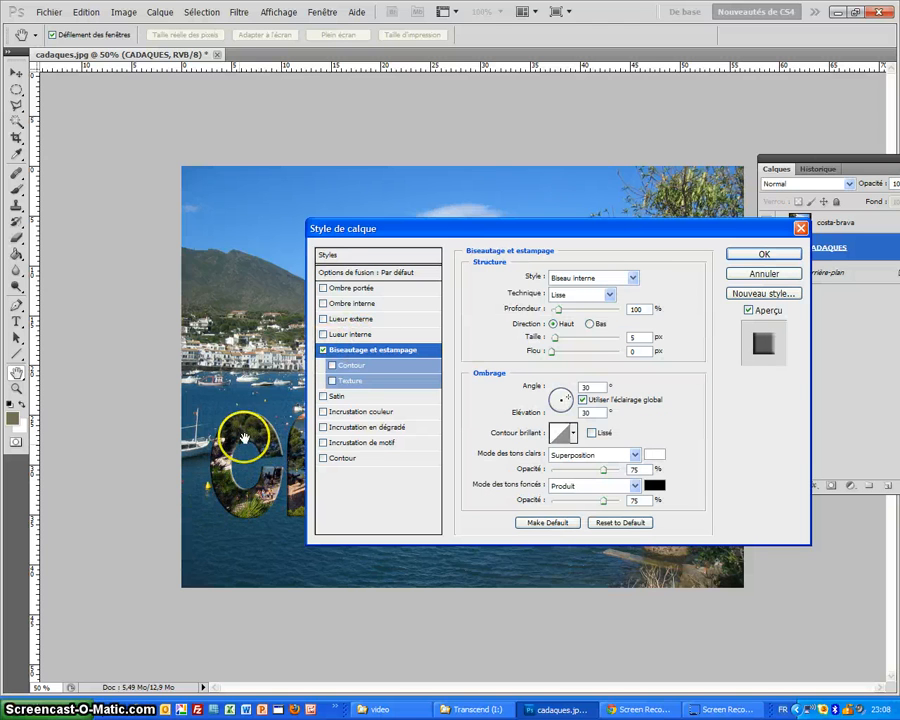
{"action": "left_click", "coordinate": [332, 244]}
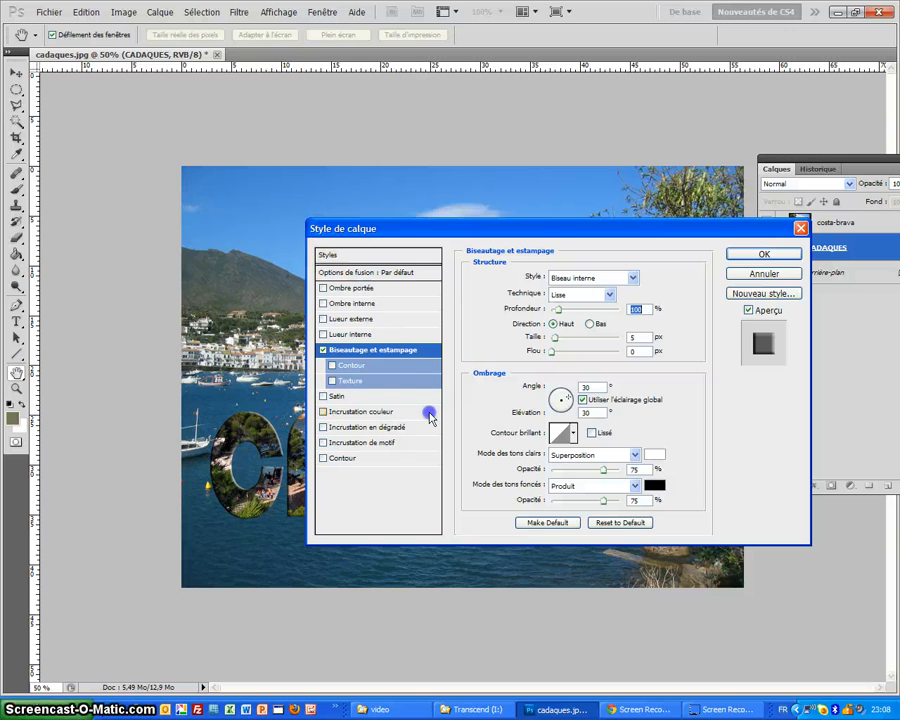
{"action": "left_click_drag", "start_coordinate": [415, 230], "coordinate": [506, 291]}
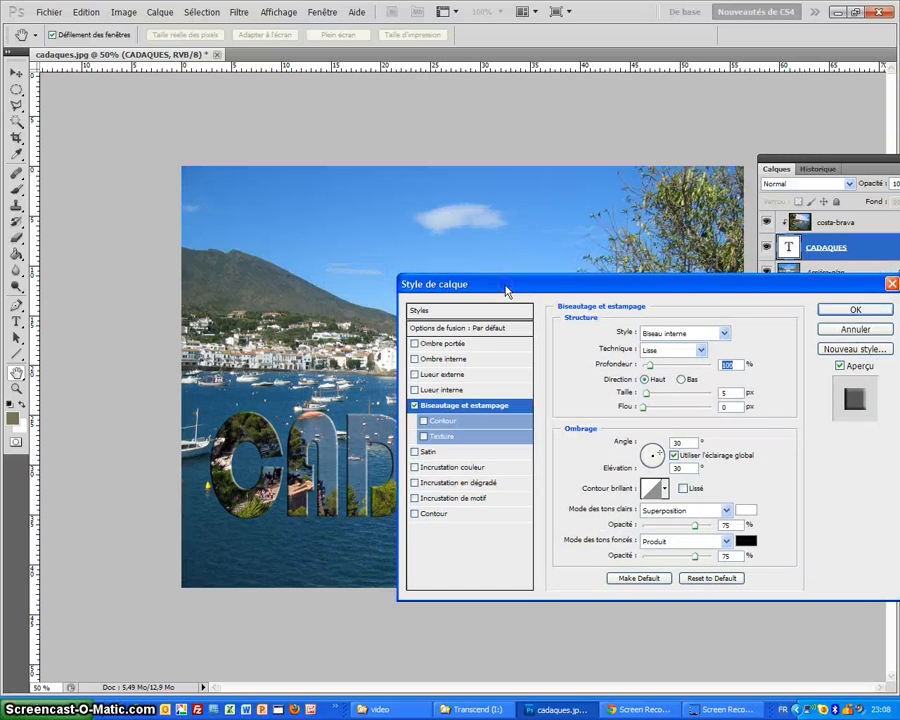
{"action": "left_click", "coordinate": [647, 397]}
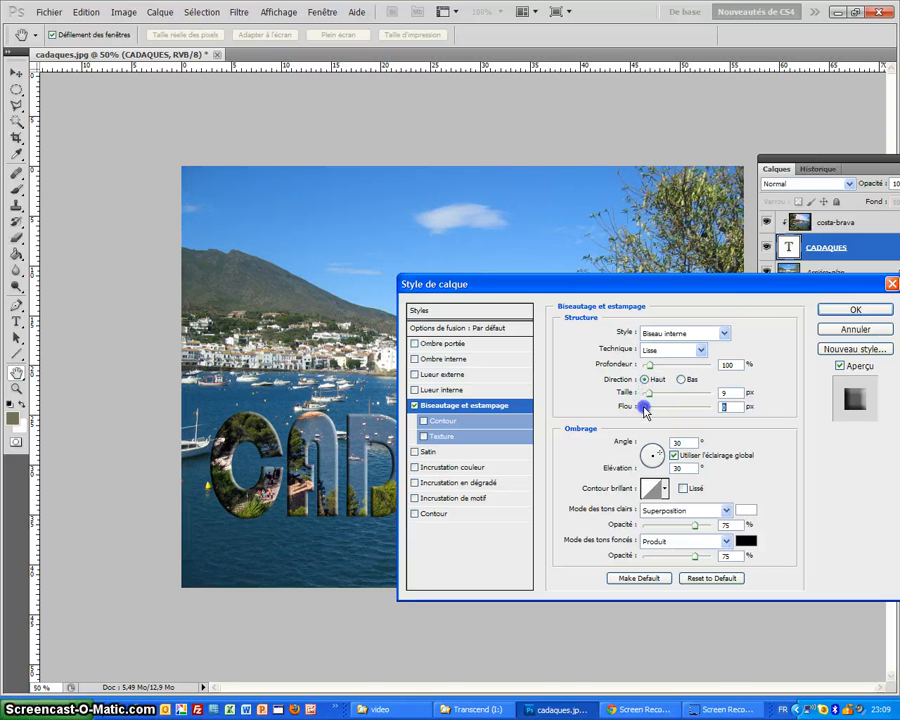
{"action": "left_click", "coordinate": [650, 365]}
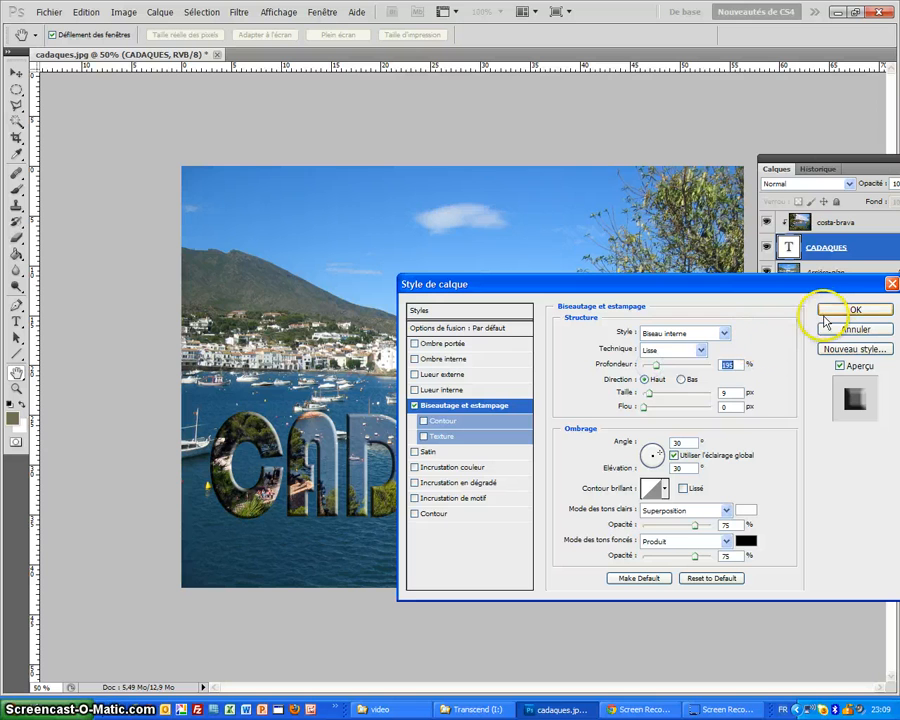
Try the Biseau externe and Biseau interne styles, choose Estampage for the CADAQUES bevel, and apply the layer style
{"action": "left_click", "coordinate": [726, 336]}
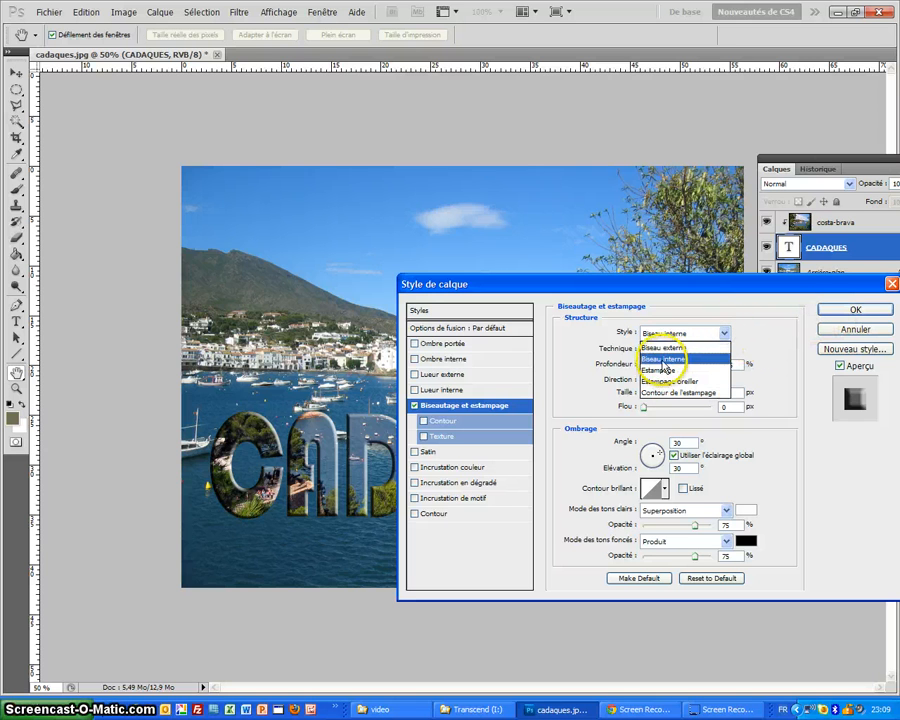
{"action": "left_click", "coordinate": [663, 350]}
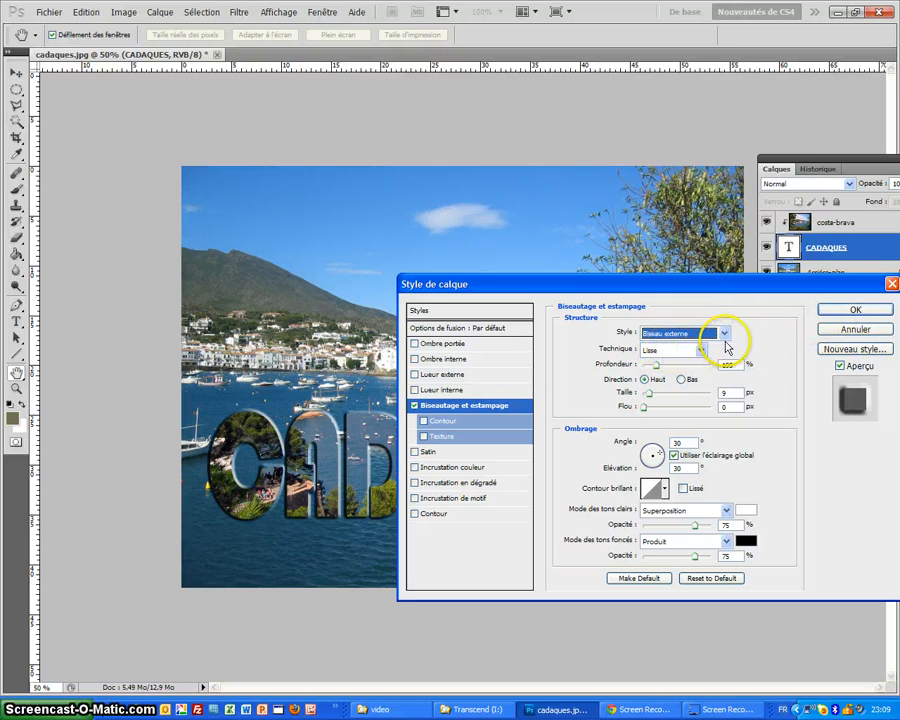
{"action": "left_click", "coordinate": [726, 334]}
{"action": "left_click", "coordinate": [657, 359]}
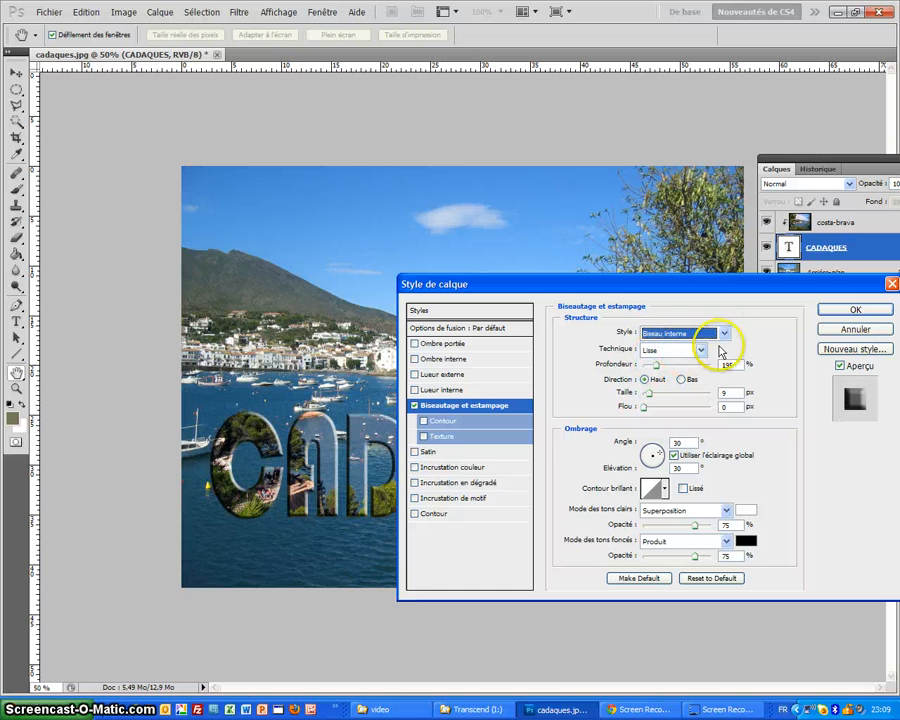
{"action": "left_click", "coordinate": [725, 334]}
{"action": "left_click", "coordinate": [650, 370]}
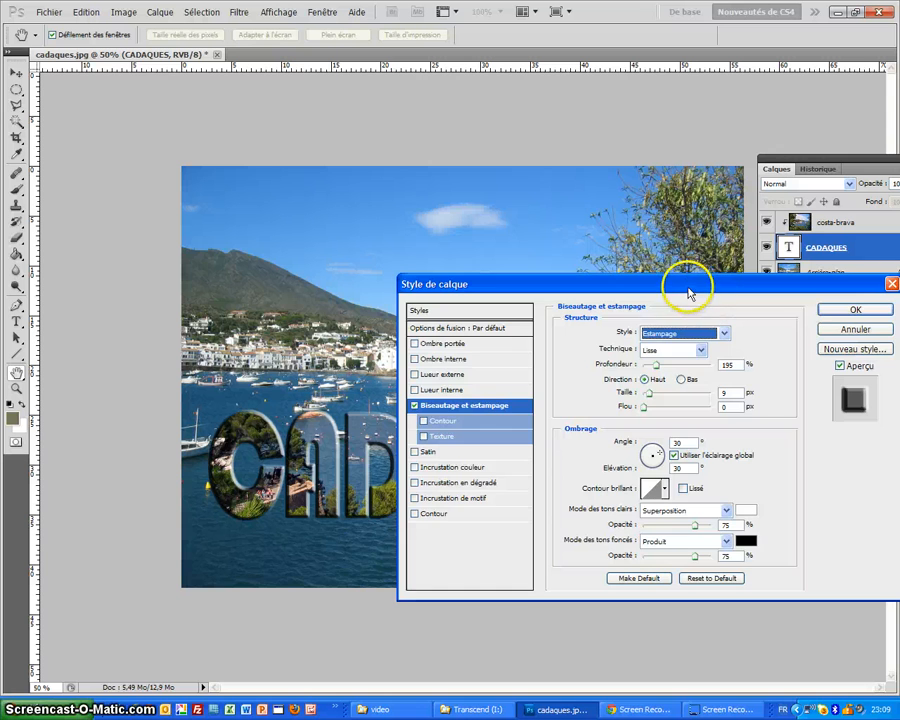
{"action": "left_click_drag", "start_coordinate": [690, 288], "coordinate": [587, 337]}
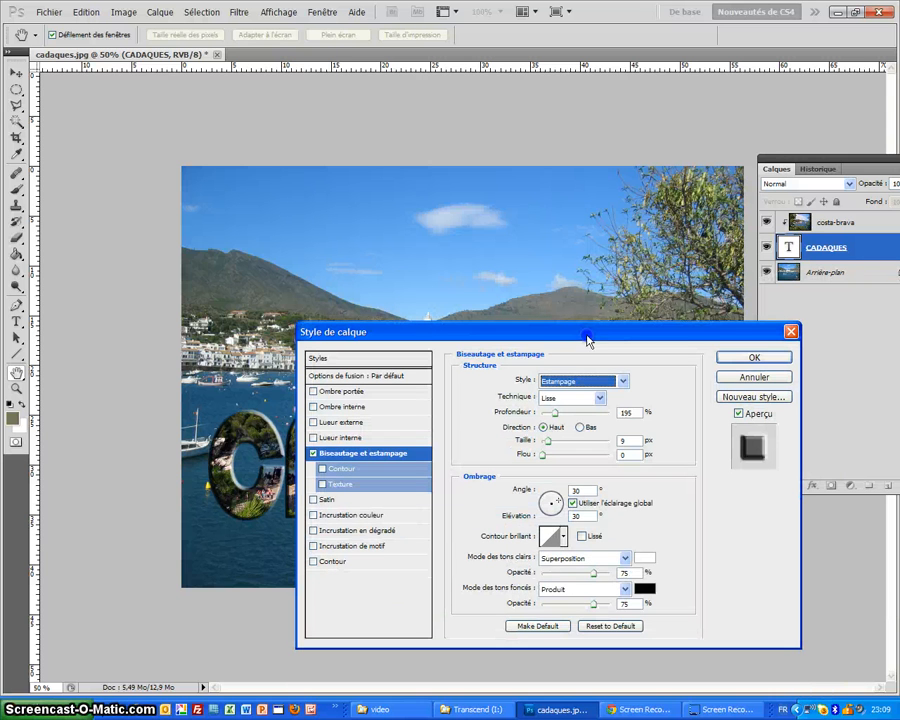
{"action": "left_click", "coordinate": [745, 358]}
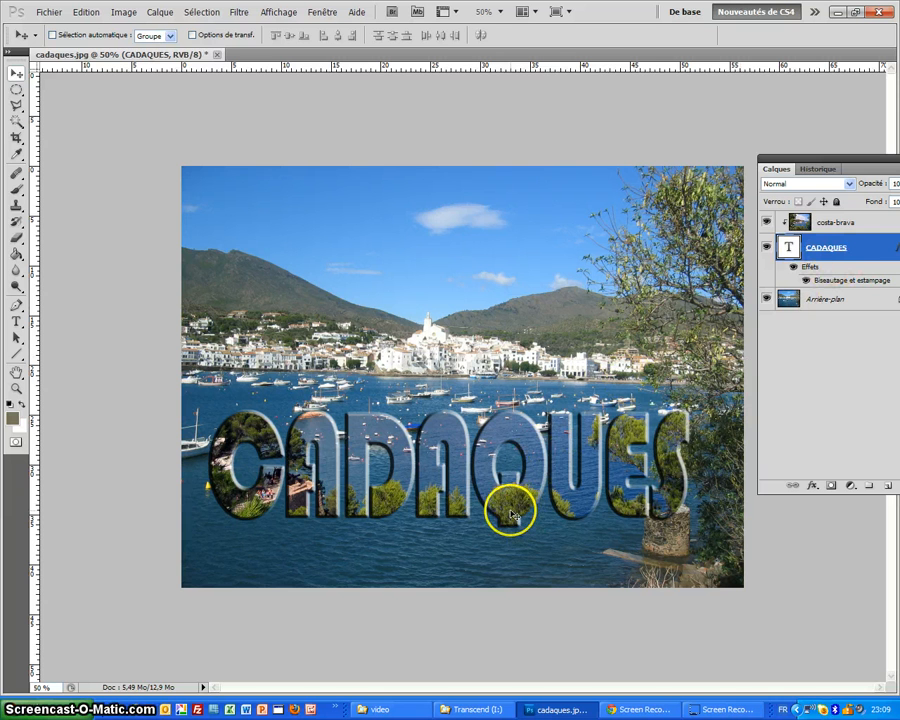
Move the CADAQUES lettering down near the picture's lower edge, then shift the clipped costa-brava photo down until its coastline and sky fill the letters
{"action": "left_click_drag", "start_coordinate": [506, 512], "coordinate": [519, 563]}
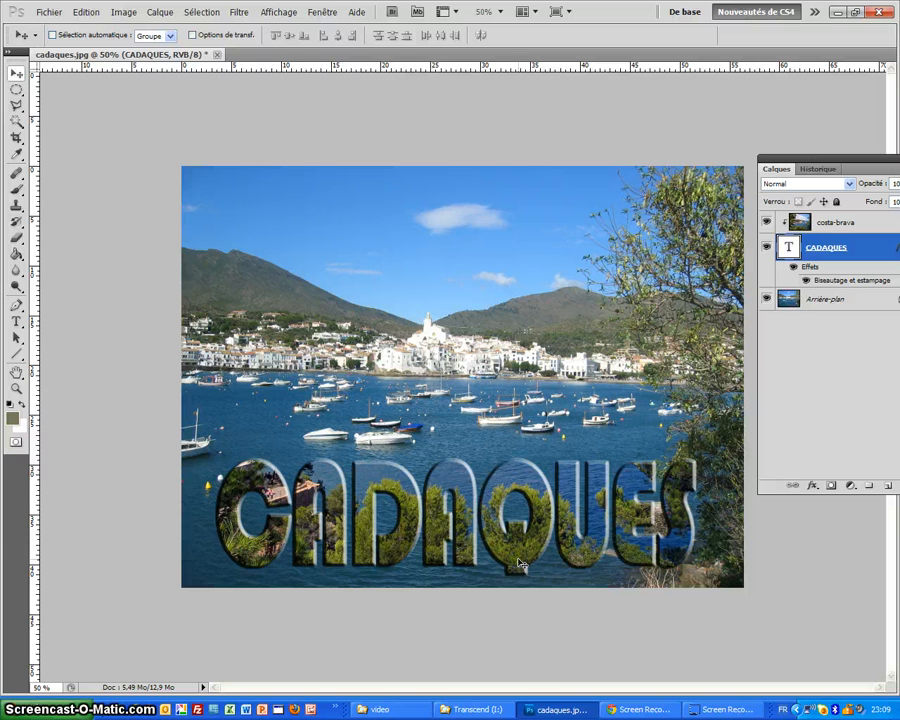
{"action": "left_click", "coordinate": [800, 223]}
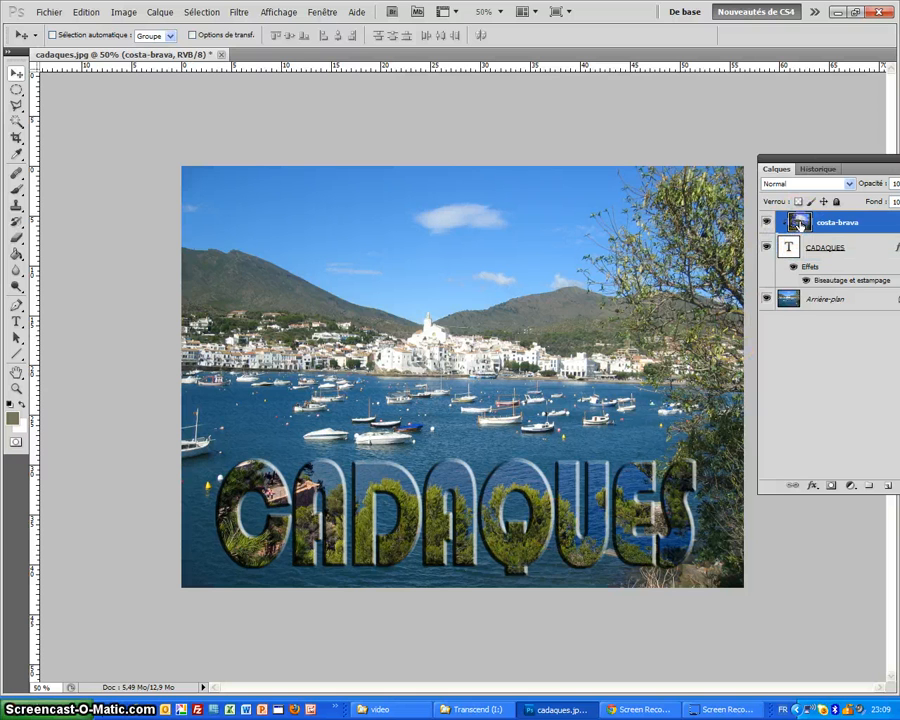
{"action": "left_click", "coordinate": [824, 224]}
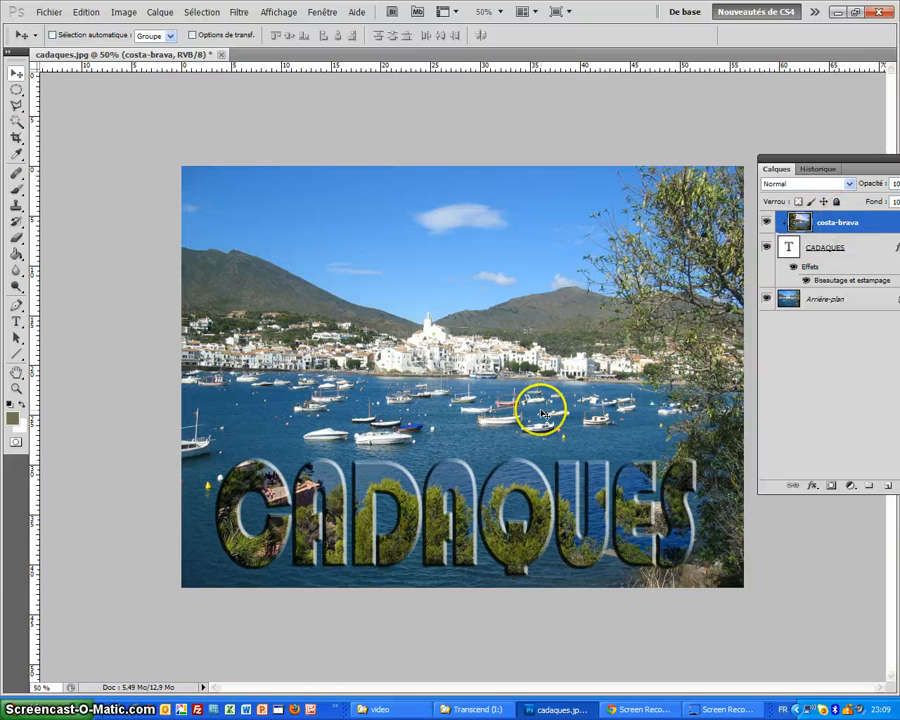
{"action": "left_click", "coordinate": [458, 315]}
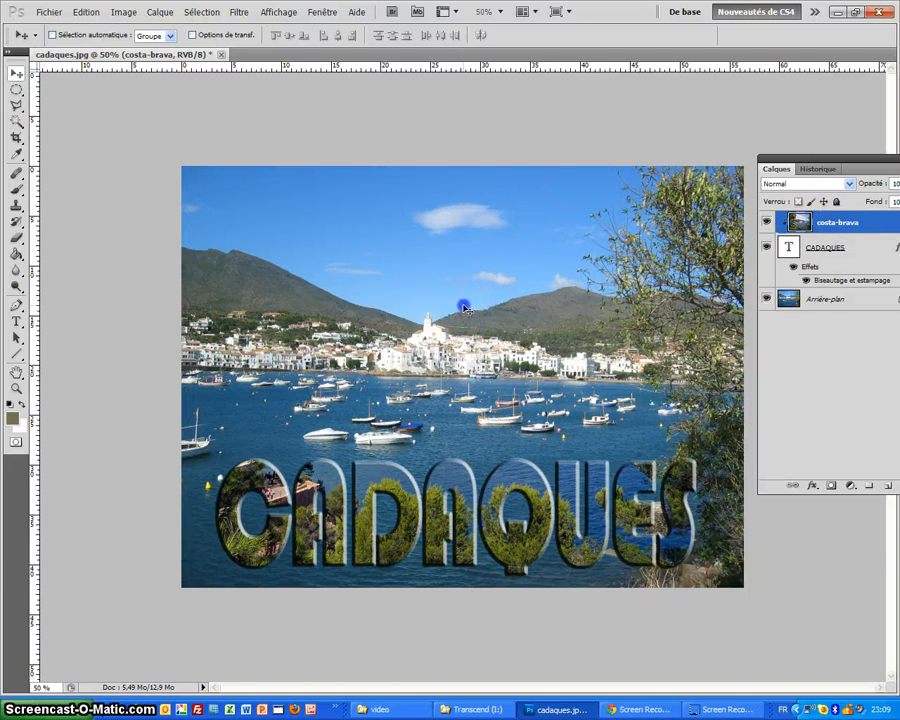
{"action": "mouse_move", "coordinate": [463, 308]}
{"action": "left_mouse_down"}
{"action": "mouse_move", "coordinate": [463, 349]}
{"action": "mouse_move", "coordinate": [463, 289]}
{"action": "left_mouse_up"}
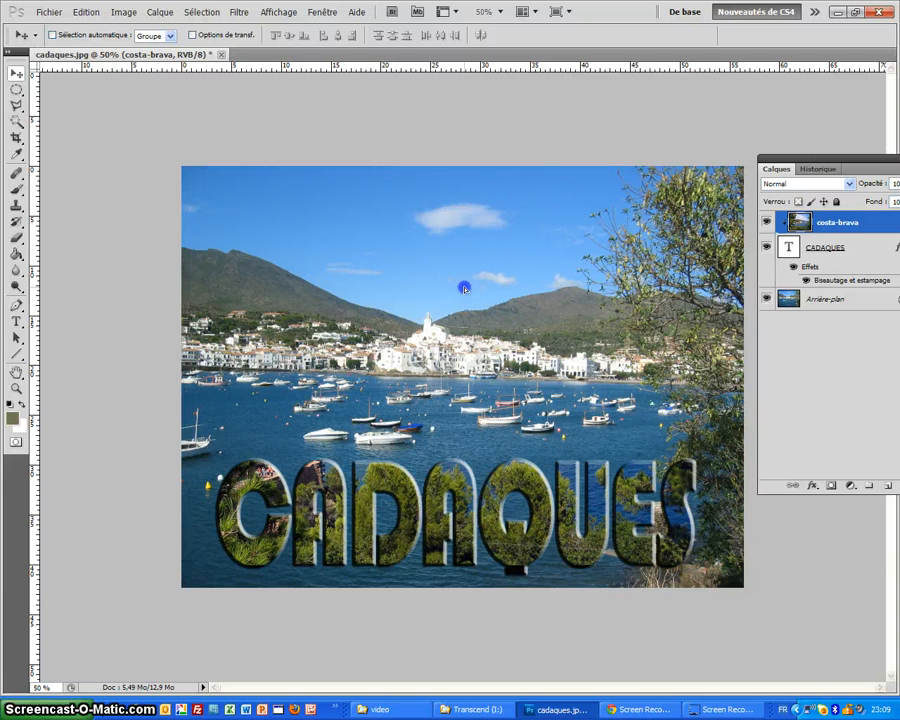
{"action": "left_click_drag", "start_coordinate": [464, 289], "coordinate": [466, 482]}
{"action": "left_click", "coordinate": [482, 468]}
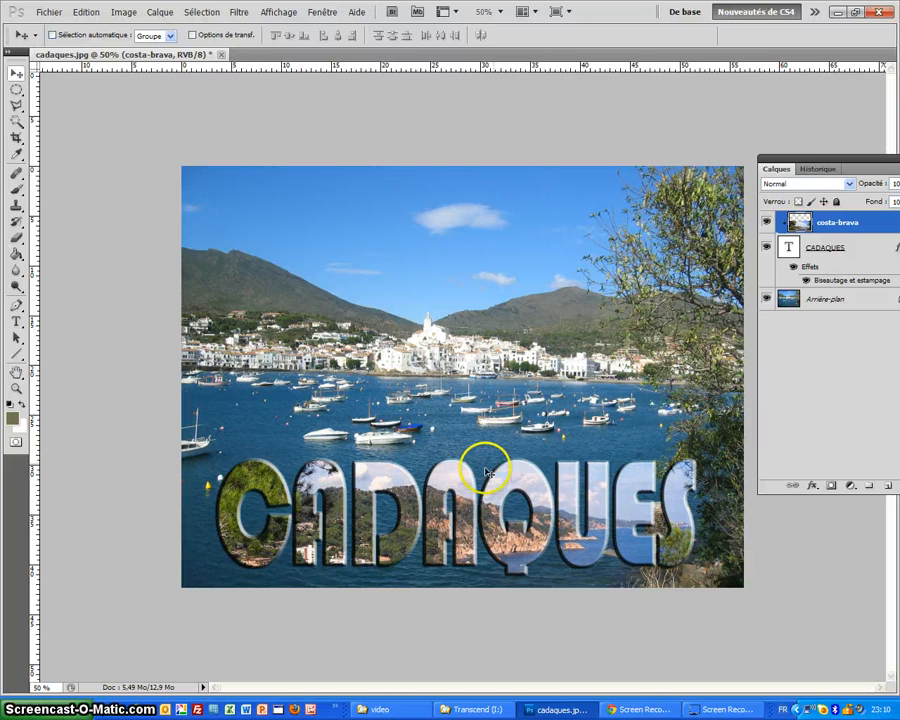
{"action": "left_click", "coordinate": [538, 427]}
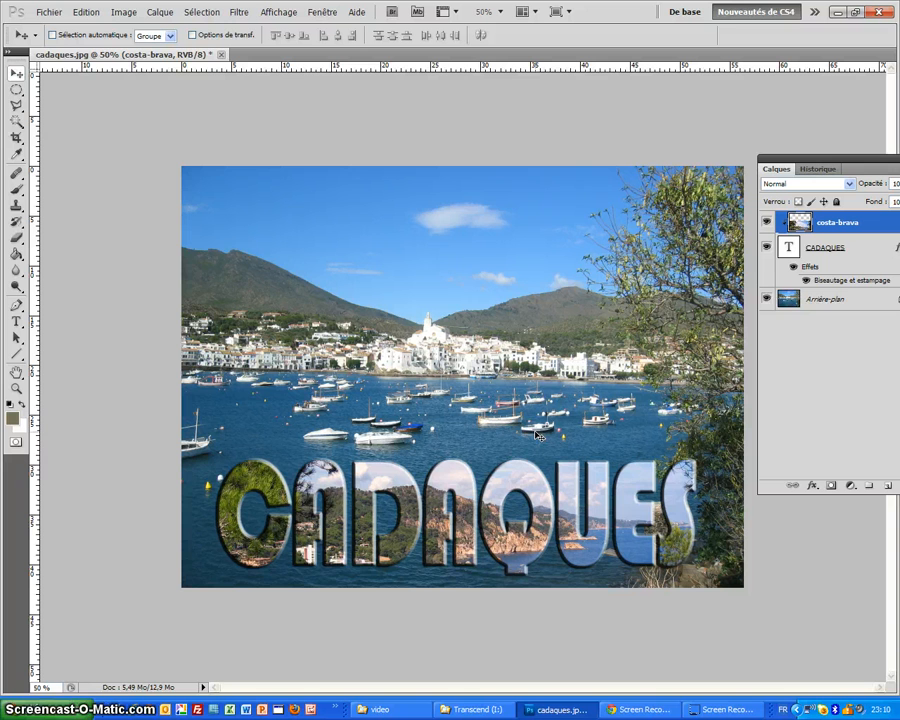
{"action": "left_click", "coordinate": [321, 358]}
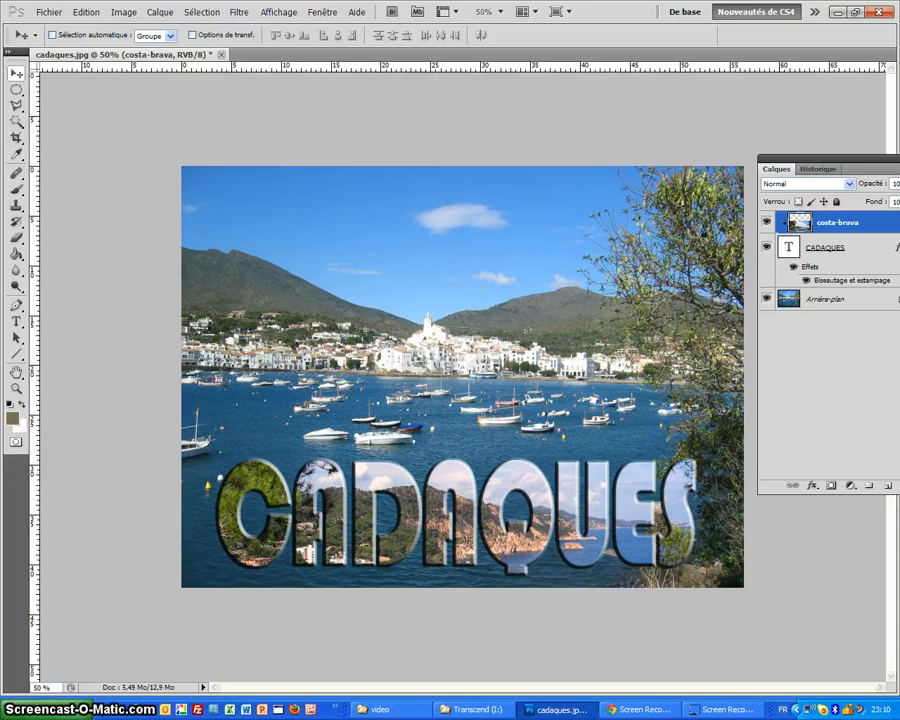
Save the layered document in Photoshop format as cadaques-fini.psd in the video folder, keeping the layers
{"action": "left_click", "coordinate": [44, 13]}
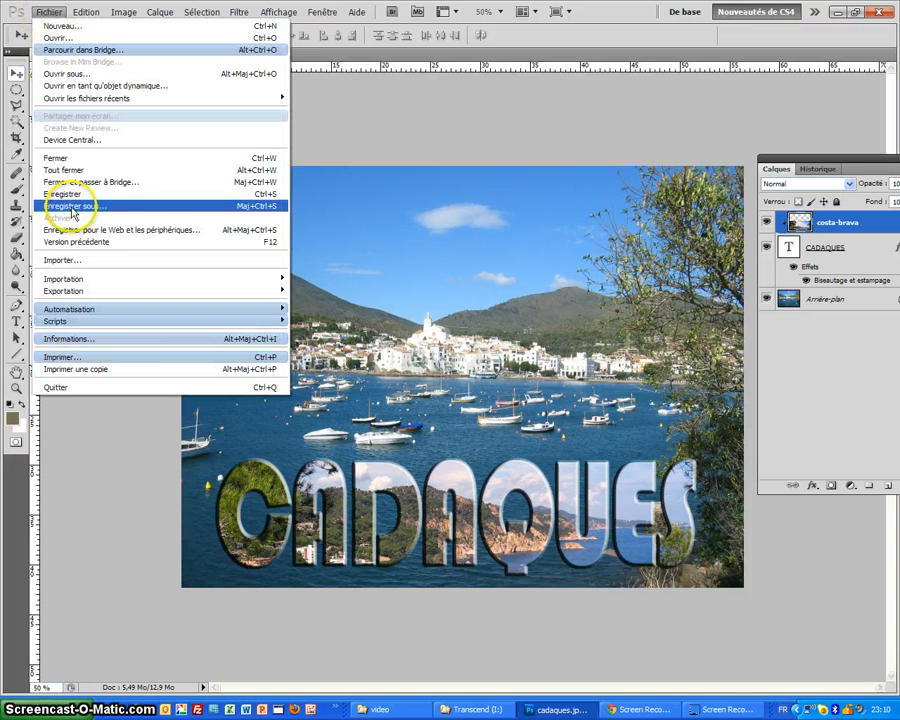
{"action": "left_click", "coordinate": [76, 204]}
{"action": "left_click_drag", "start_coordinate": [568, 346], "coordinate": [422, 345]}
{"action": "left_click", "coordinate": [424, 346]}
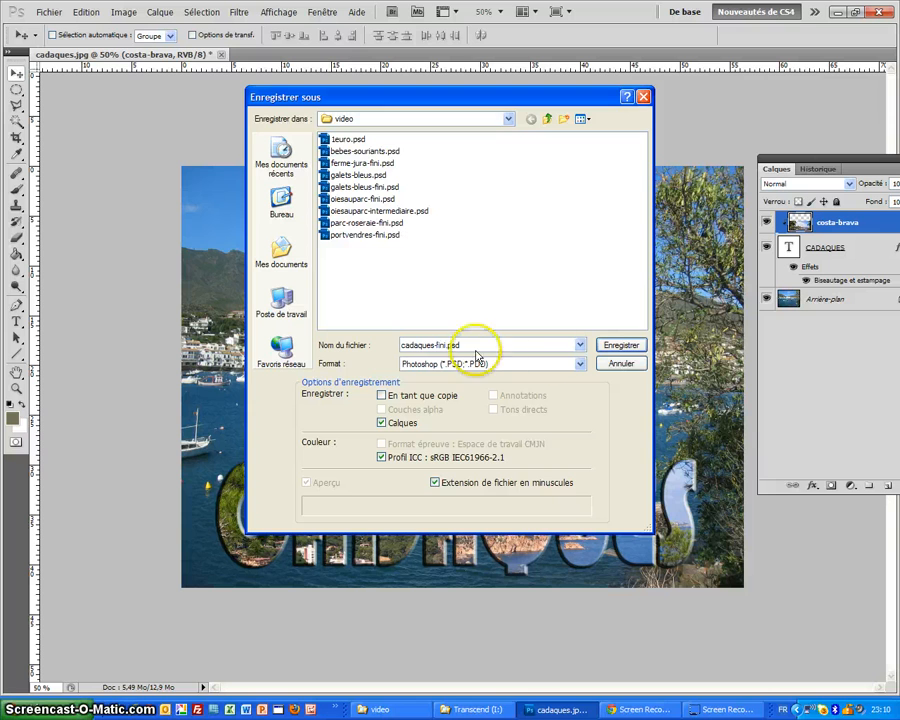
{"action": "left_click", "coordinate": [620, 345]}
{"action": "left_click", "coordinate": [700, 195]}
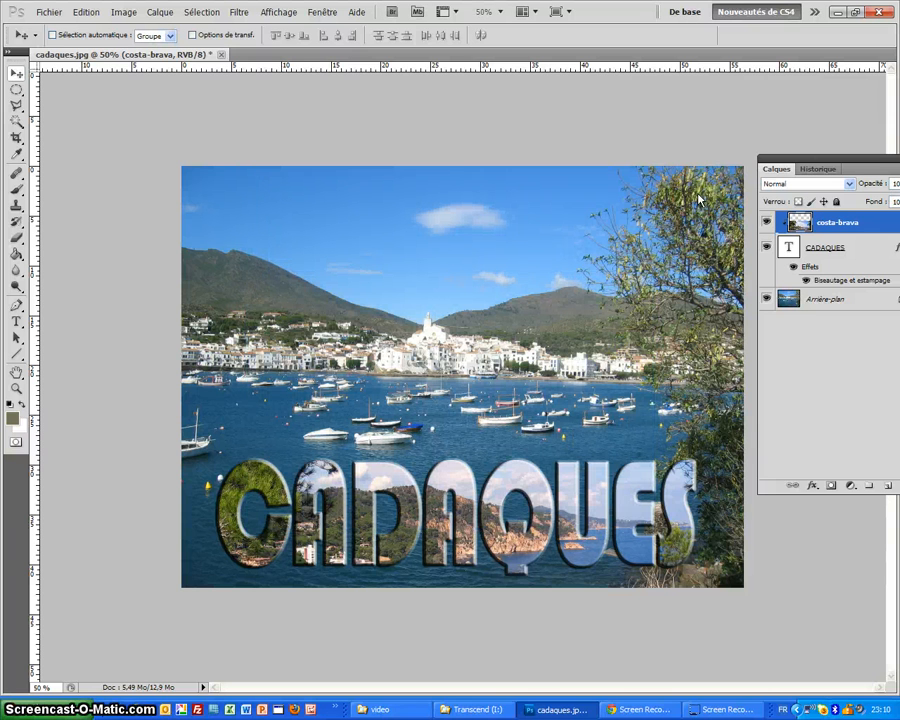
{"action": "left_click", "coordinate": [568, 345]}
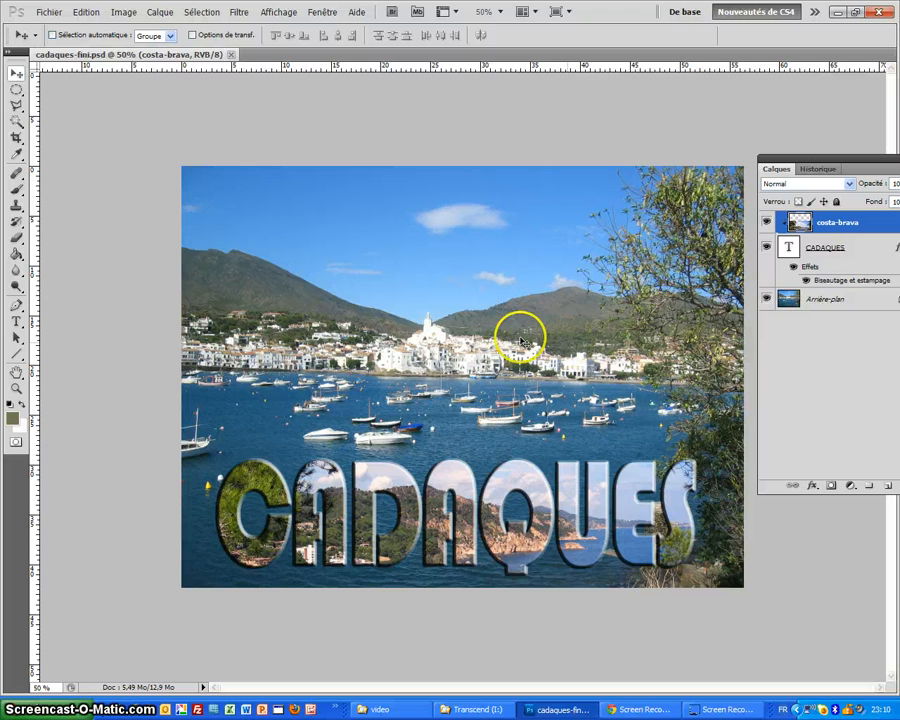
Save a JPEG copy as cadaques-fini.jpg in the video folder with quality 12 (Maximum) and the de base optimisé format
{"action": "left_click", "coordinate": [48, 12]}
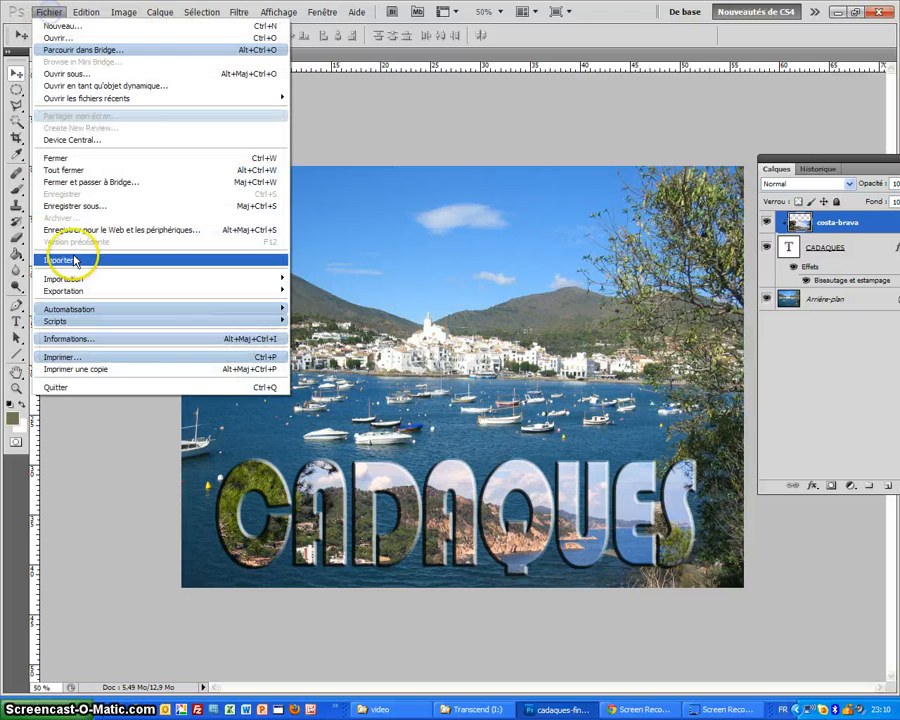
{"action": "left_click", "coordinate": [62, 203]}
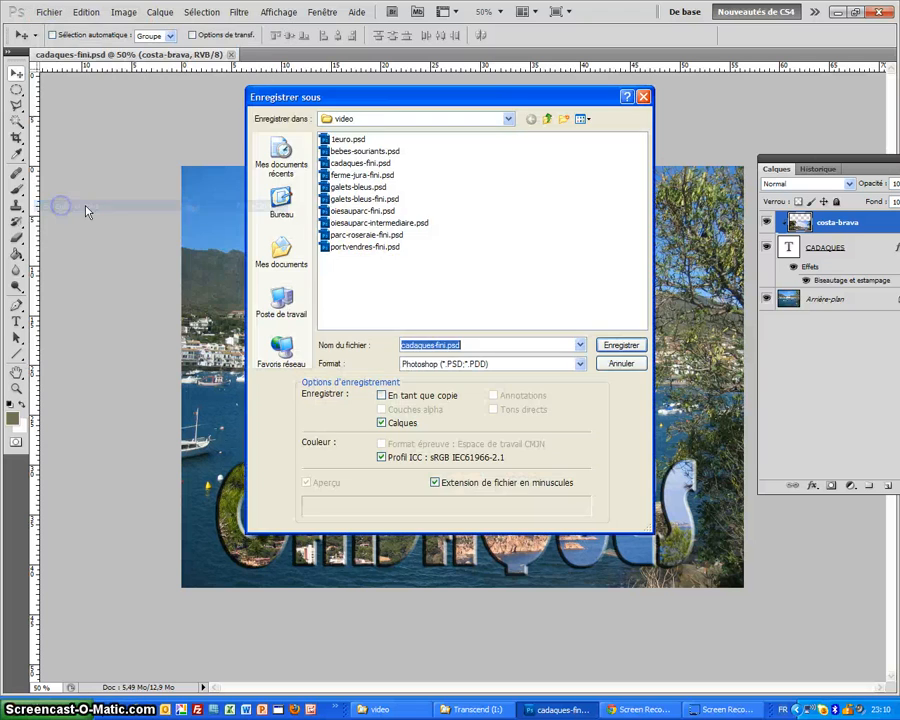
{"action": "left_click", "coordinate": [579, 364]}
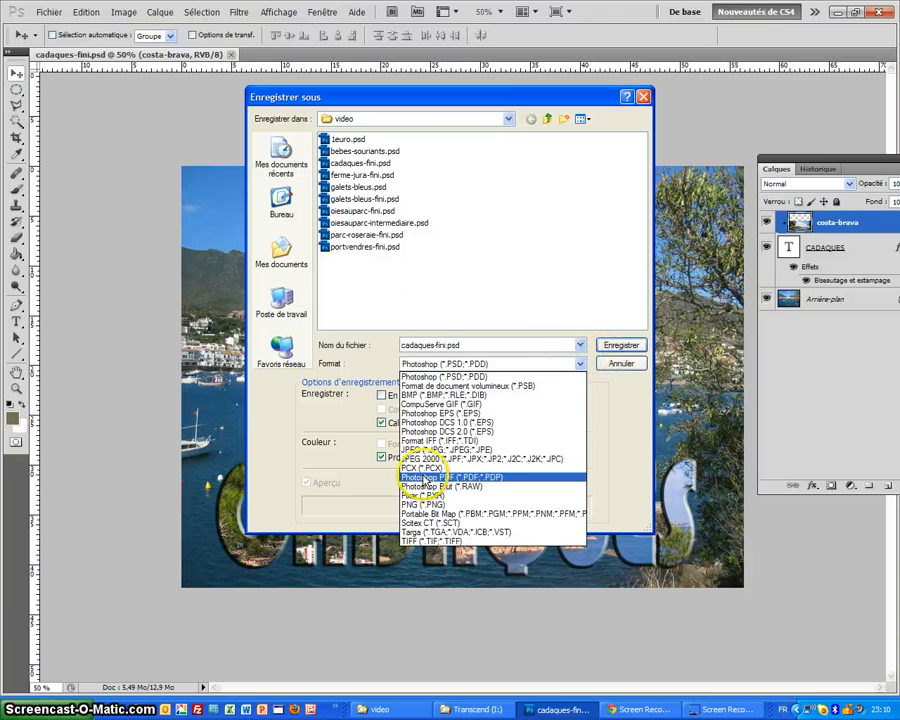
{"action": "left_click", "coordinate": [416, 451]}
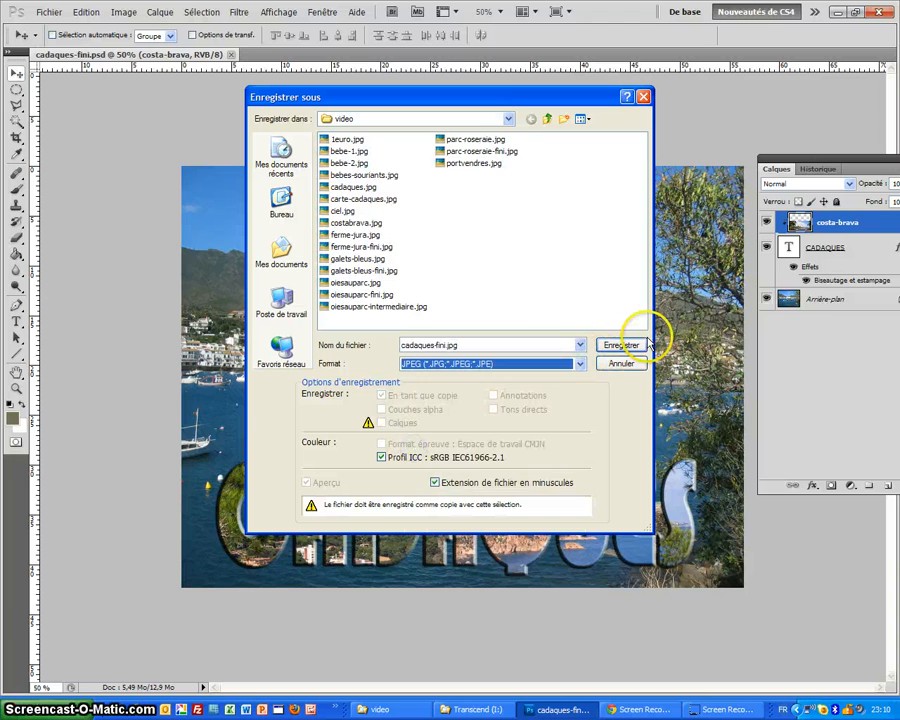
{"action": "left_click", "coordinate": [621, 345]}
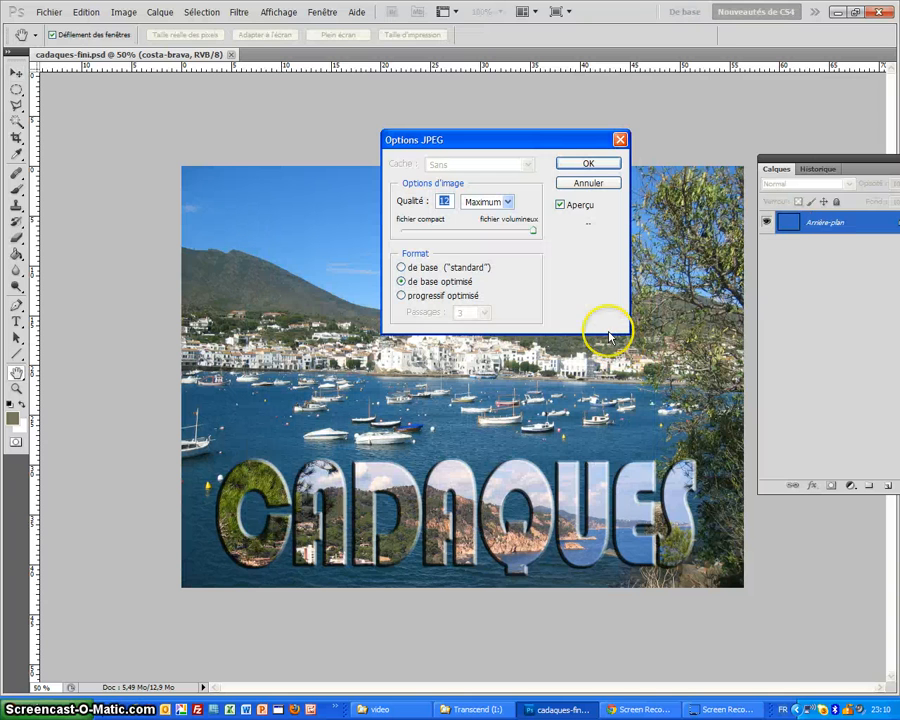
{"action": "left_click", "coordinate": [587, 163]}
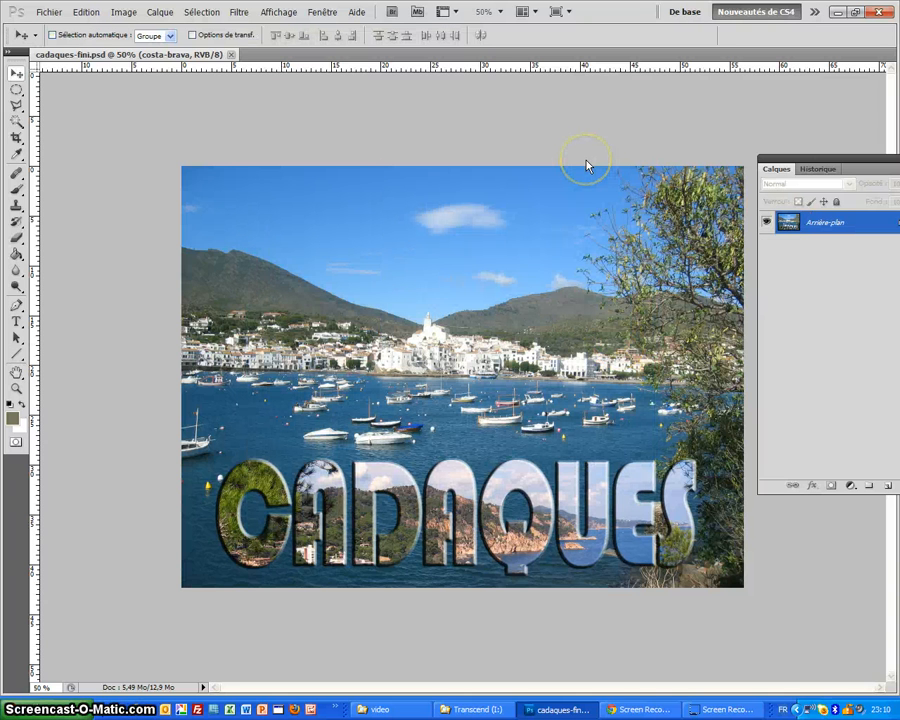